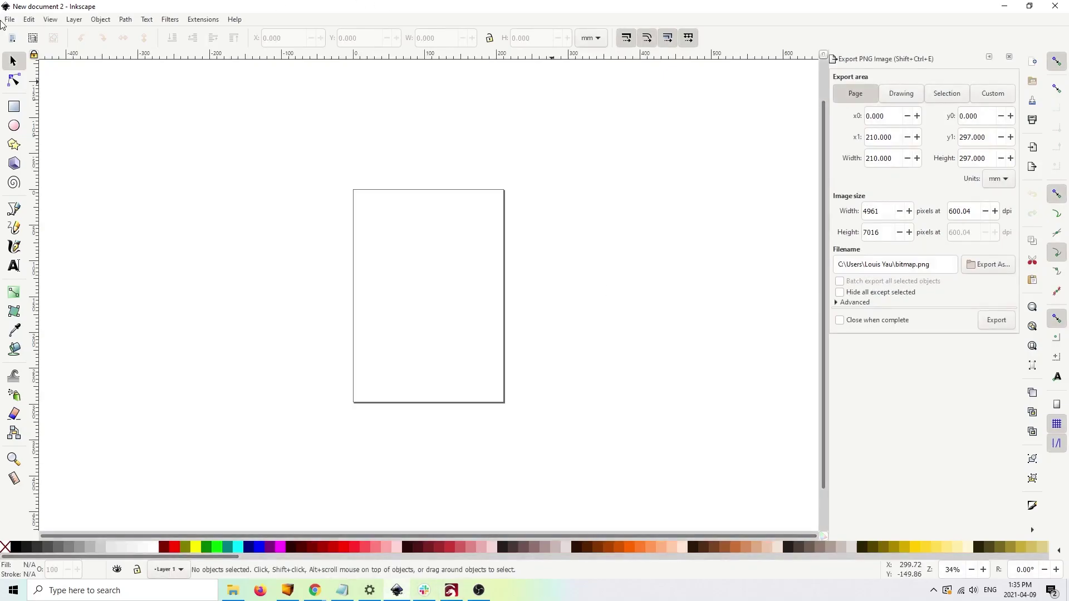
# - Set the Inkscape page in Document Properties to 90 mm wide by 78 mm high, landscape
pyautogui.click(6, 21)
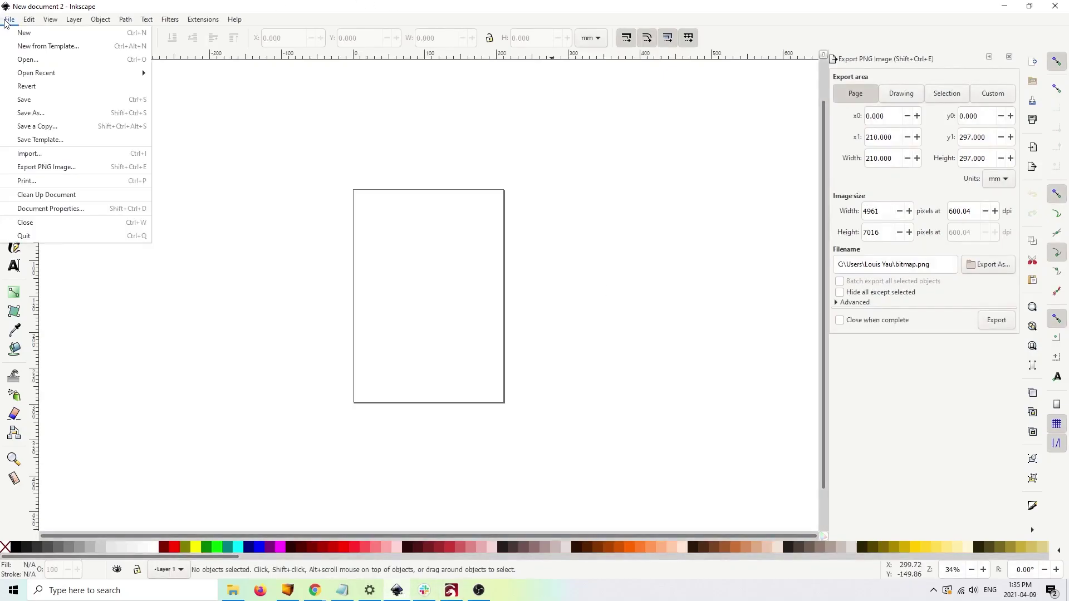
pyautogui.click(62, 213)
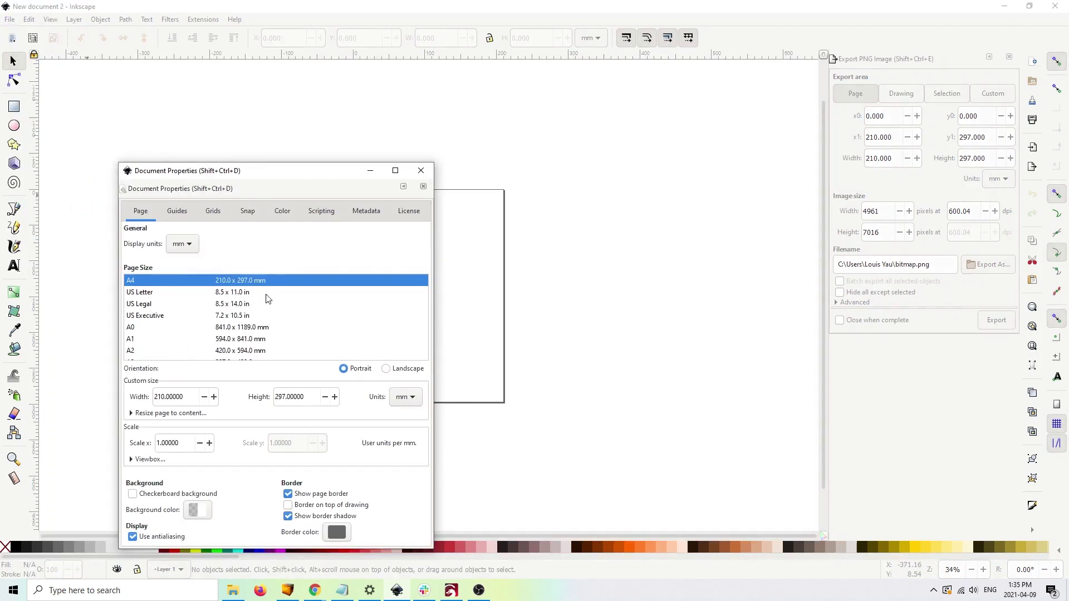
pyautogui.doubleClick(178, 397)
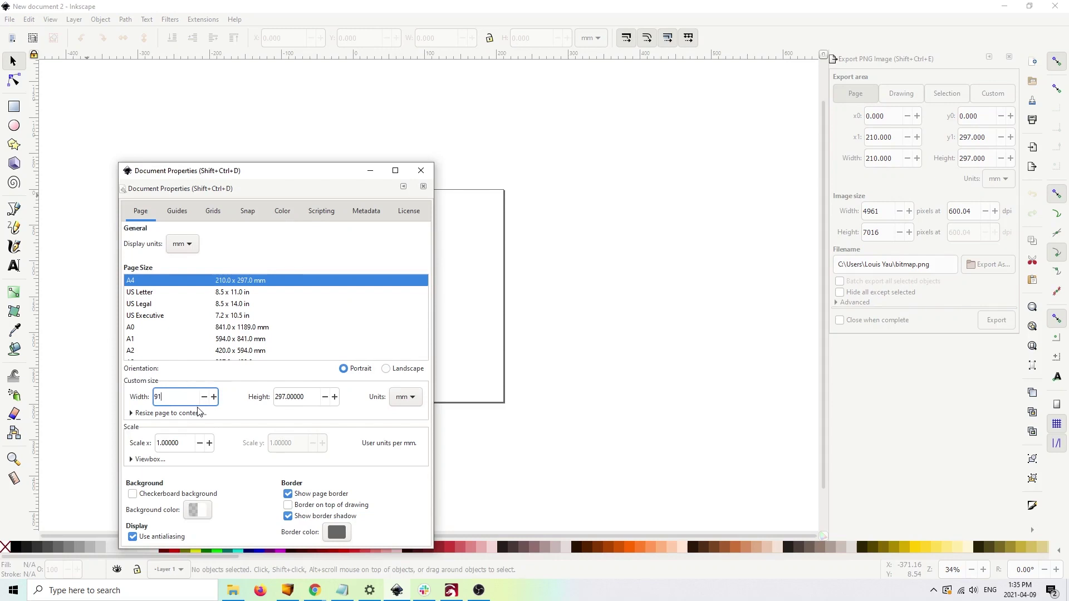
pyautogui.write('90')
pyautogui.press('Tab')
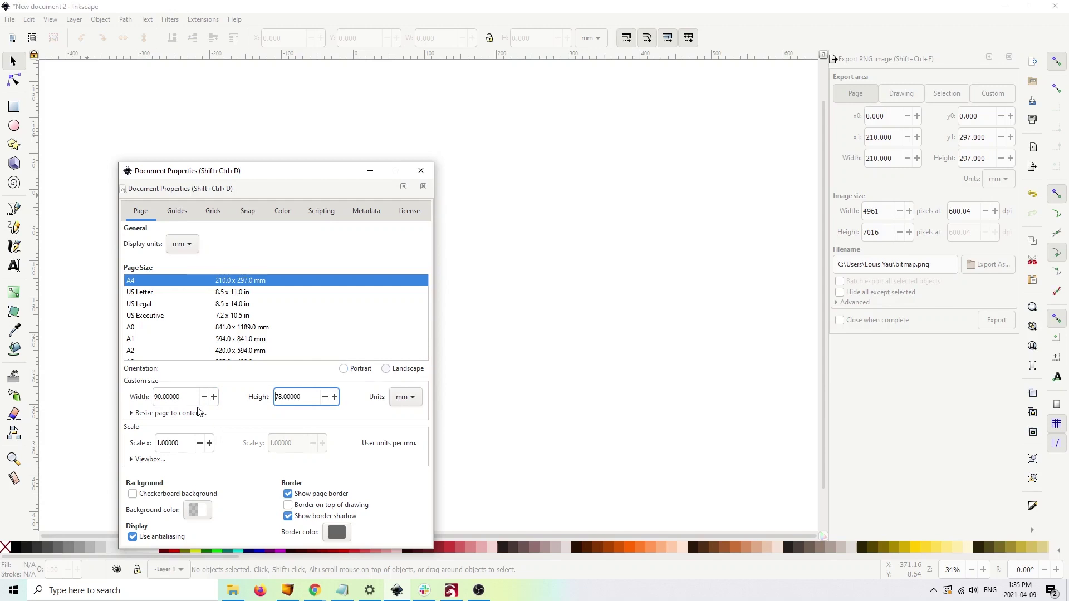
pyautogui.click(421, 170)
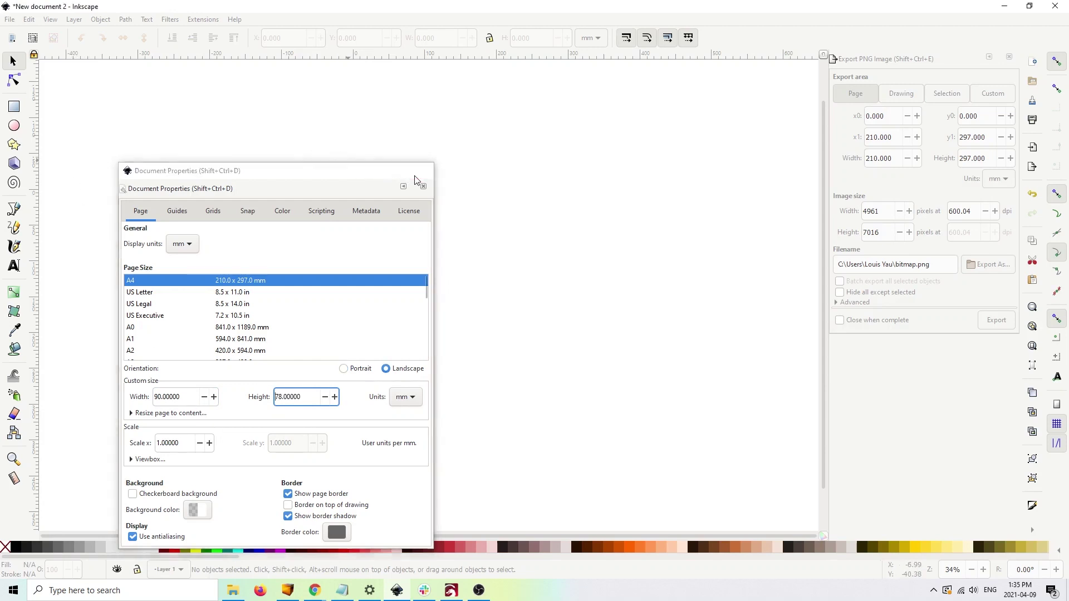
pyautogui.scroll(-2, 361, 315)
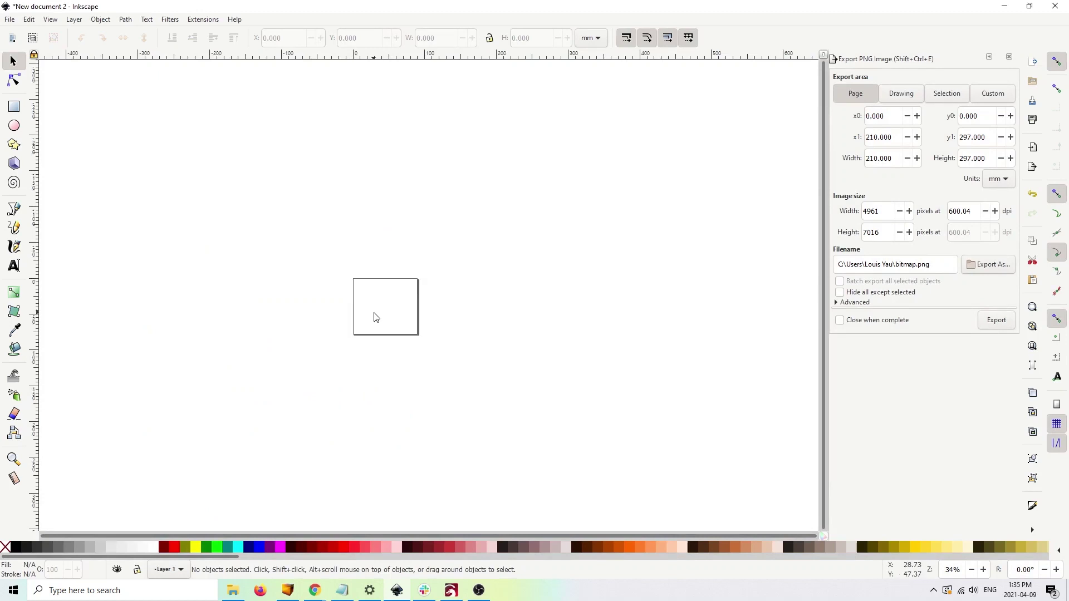
# - Import the 2345 PNG of the CNC machine and dog as an embedded image
pyautogui.scroll(4, 374, 318)
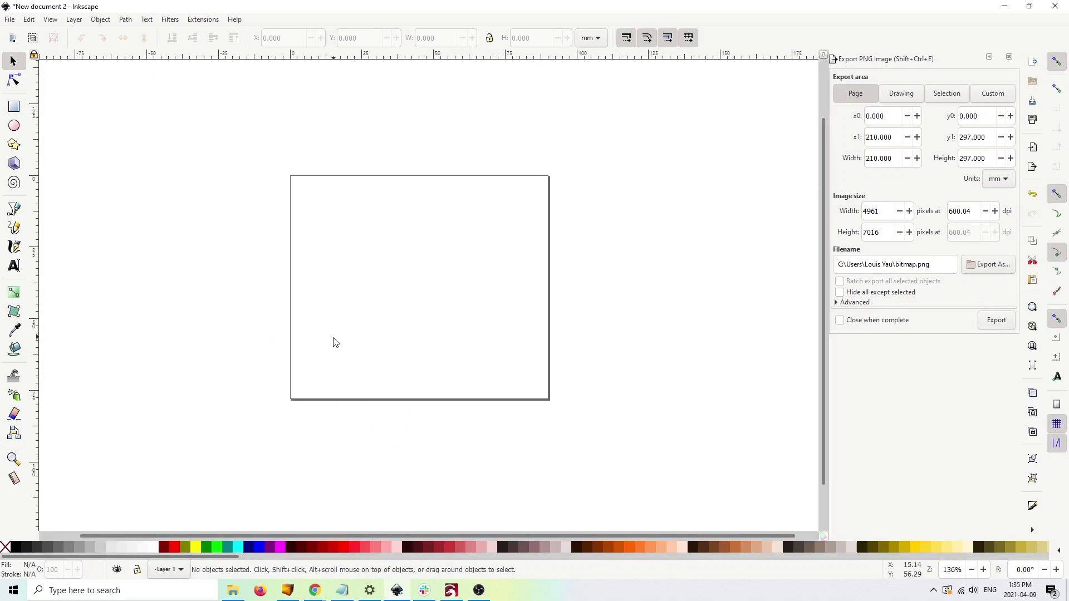
pyautogui.click(10, 19)
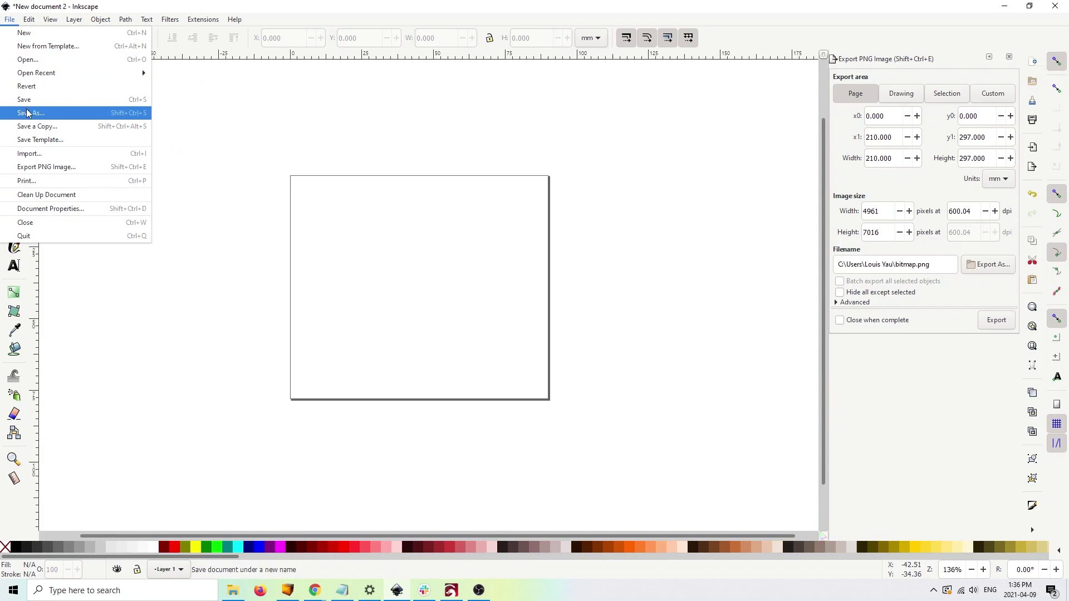
pyautogui.click(29, 154)
pyautogui.click(34, 105)
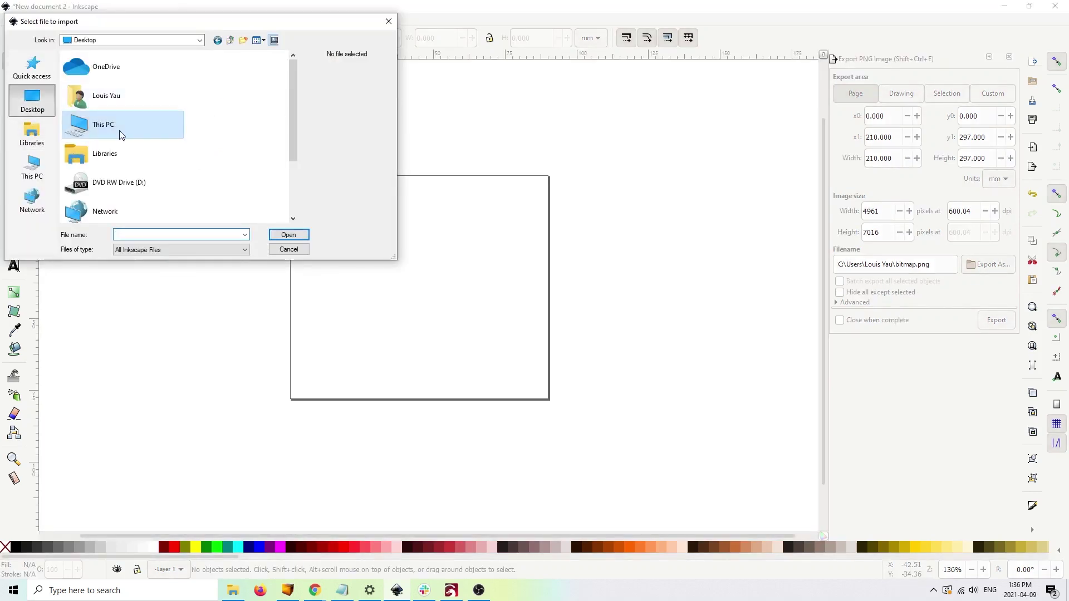
pyautogui.scroll(-1, 120, 135)
pyautogui.doubleClick(108, 184)
pyautogui.click(91, 85)
pyautogui.click(289, 235)
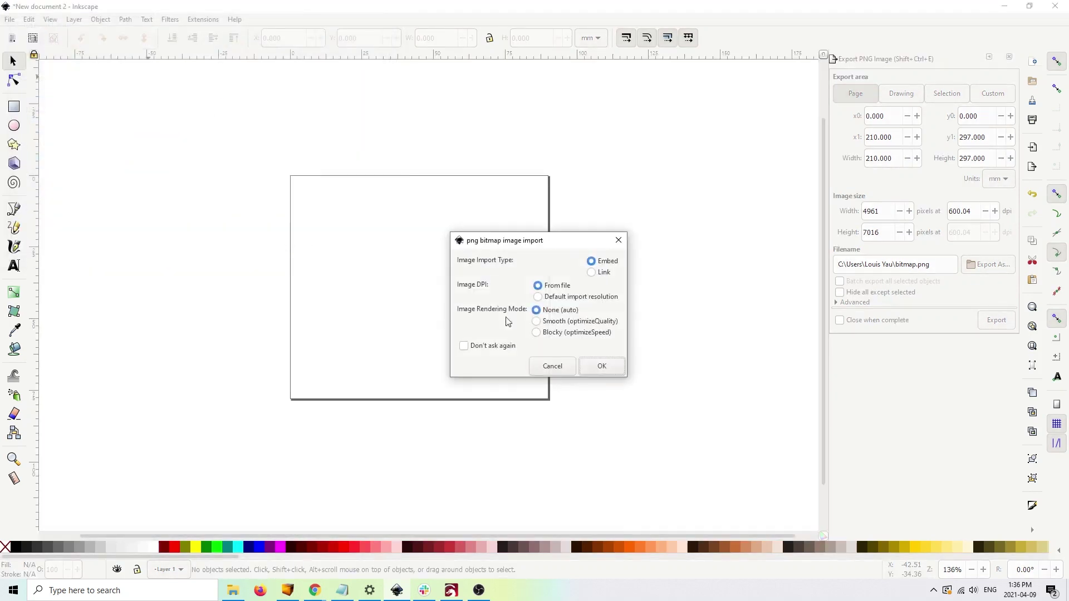
pyautogui.click(592, 370)
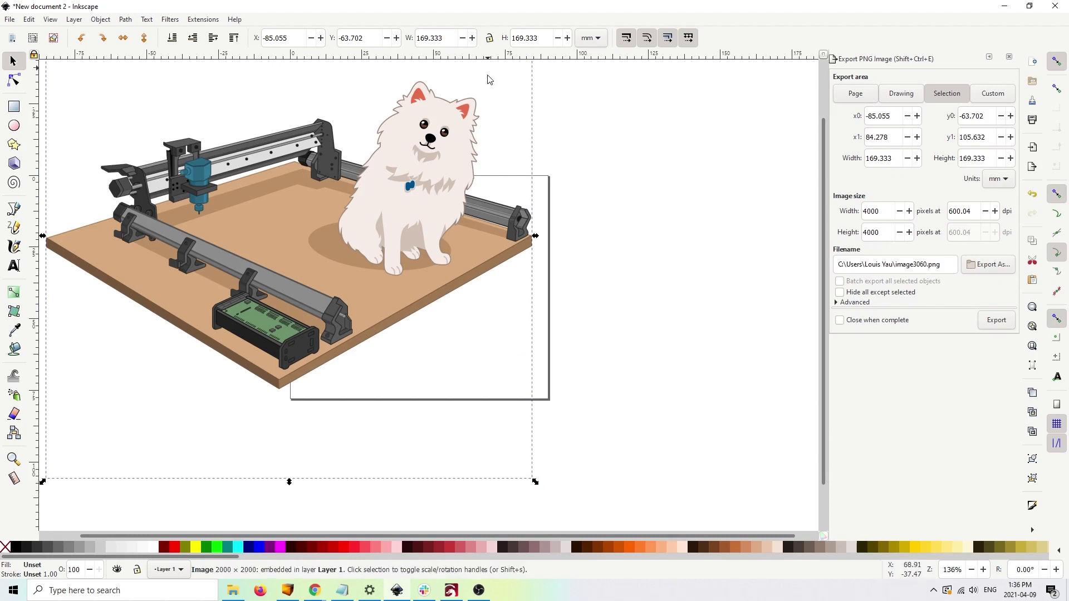
# - Lock proportions and scale the picture to about 81 mm square, positioned on the page
pyautogui.click(489, 37)
pyautogui.moveTo(535, 481); pyautogui.dragTo(163, 110)
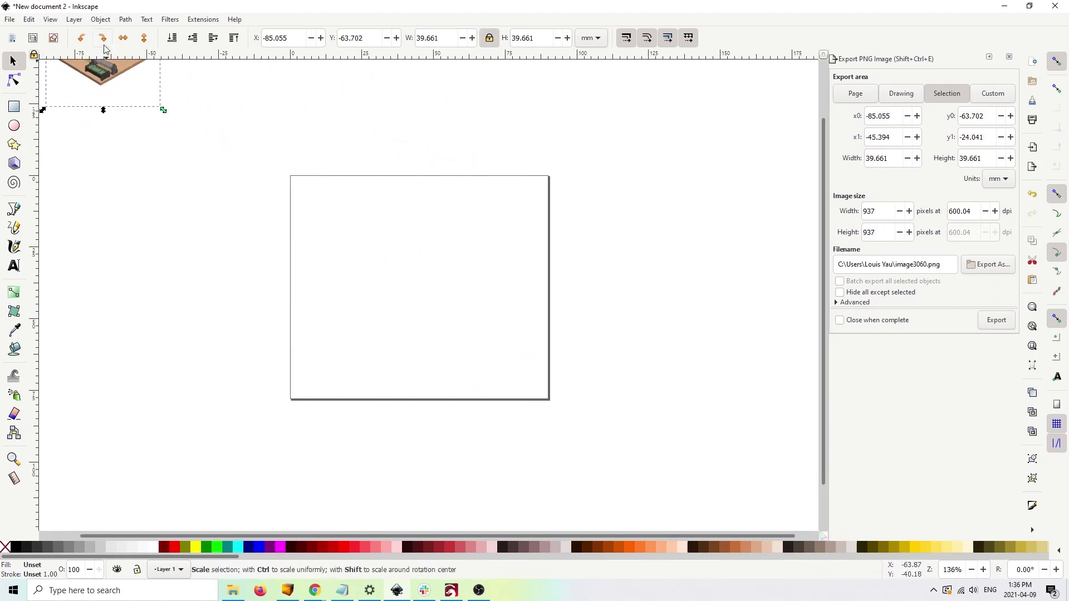
pyautogui.moveTo(105, 51); pyautogui.dragTo(396, 252)
pyautogui.moveTo(452, 312); pyautogui.dragTo(601, 433)
pyautogui.moveTo(543, 406); pyautogui.dragTo(556, 425)
pyautogui.moveTo(434, 330); pyautogui.dragTo(435, 322)
# - Type 'Best CNC Ever!' as text and move it to the top-left of the page
pyautogui.press('t')
pyautogui.moveTo(480, 206); pyautogui.dragTo(463, 206)
pyautogui.write('Best')
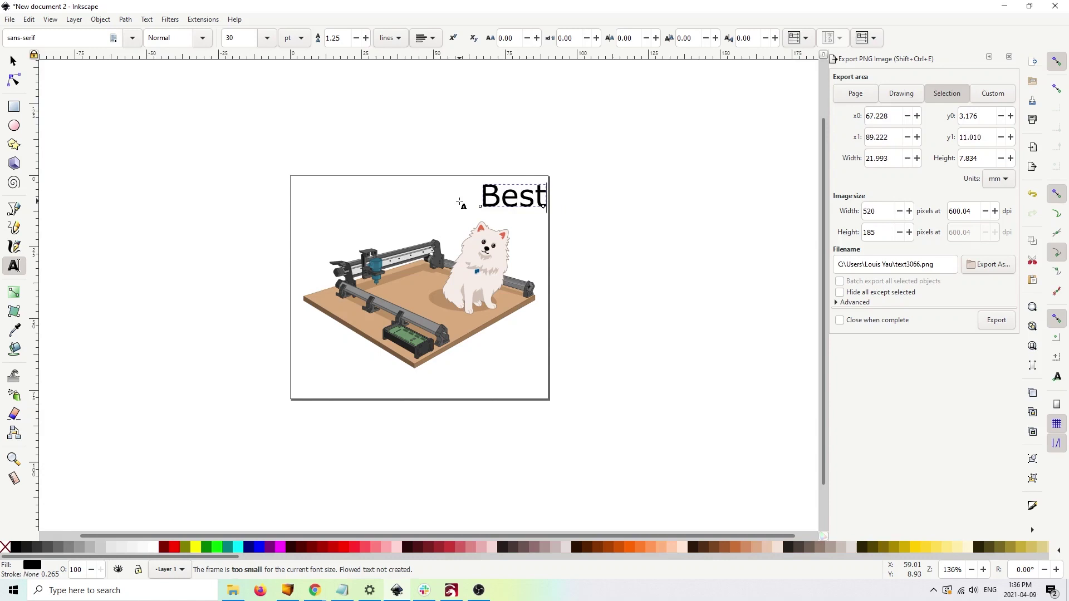
pyautogui.write(' CNC Evewr')
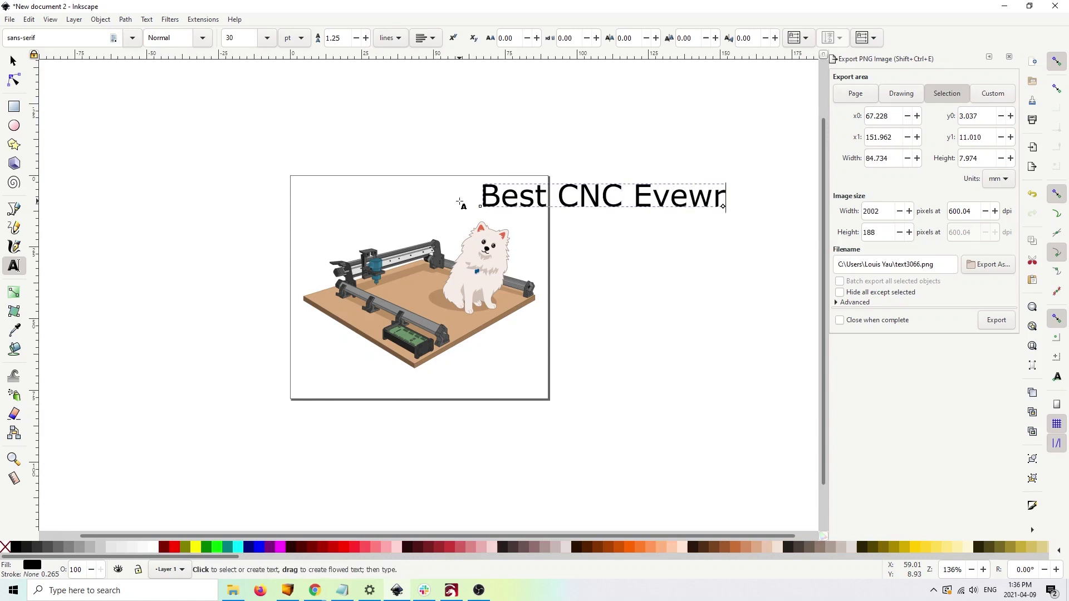
pyautogui.press('BackSpace')
pyautogui.press('BackSpace')
pyautogui.write('r!')
pyautogui.press('F1')
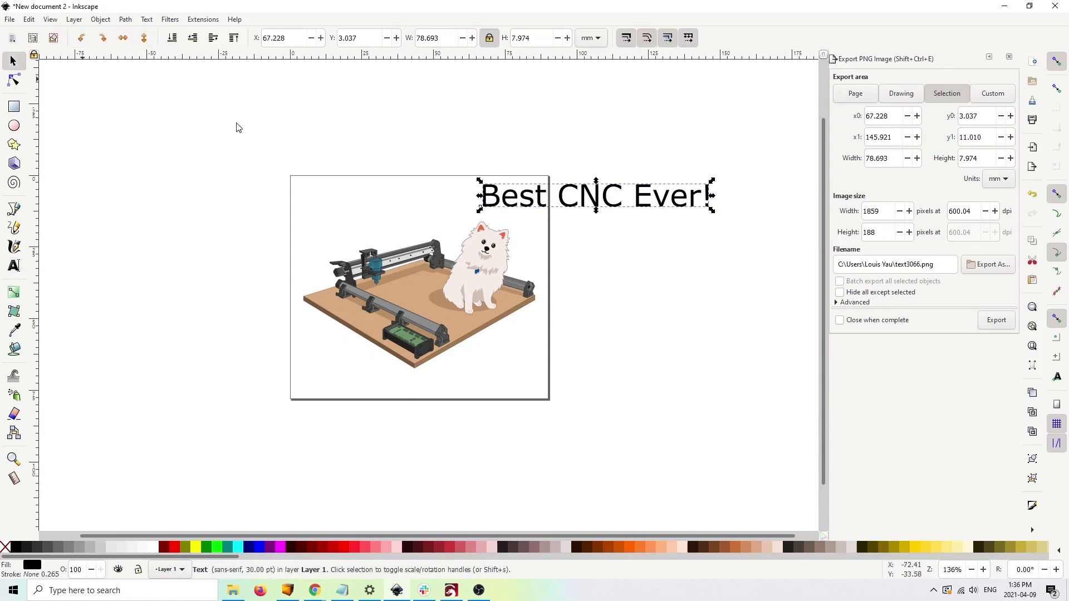
pyautogui.moveTo(601, 202); pyautogui.dragTo(415, 205)
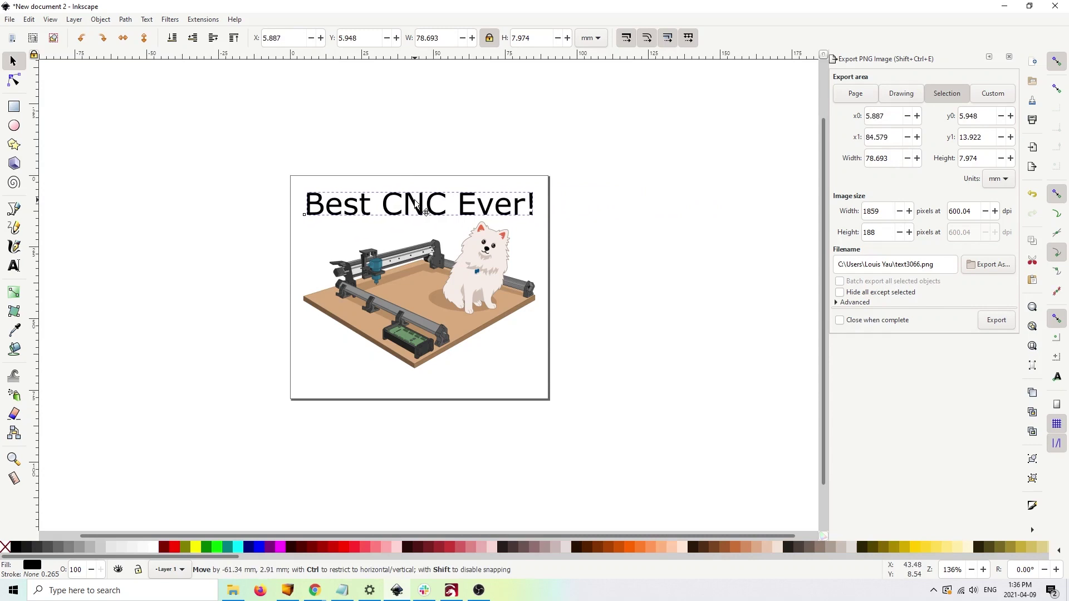
pyautogui.click(666, 178)
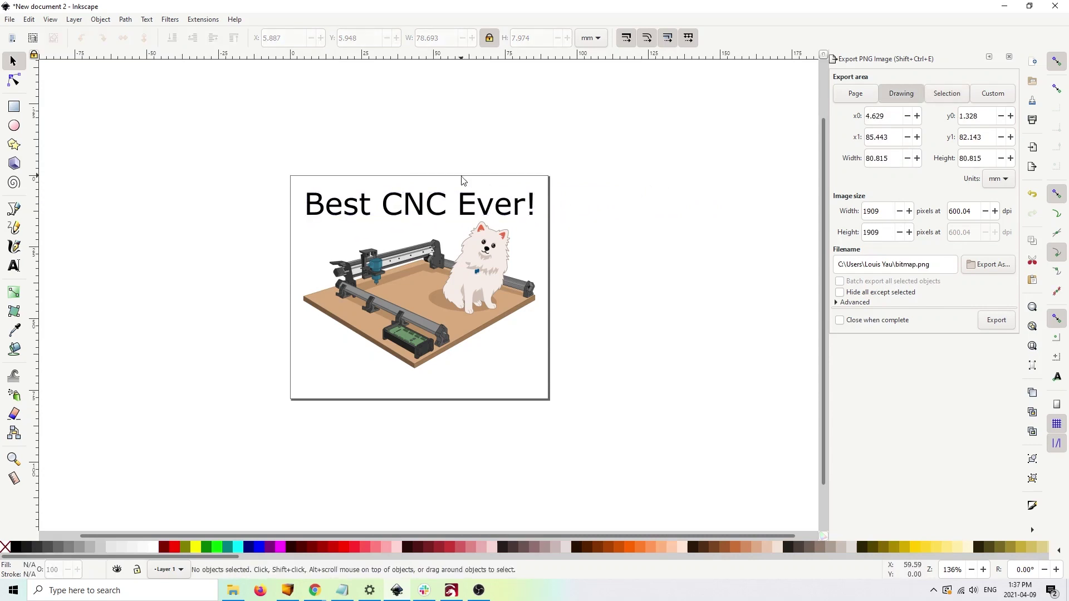
# - Apply a Color > Greyscale filter to the picture with lightness about −0.60
pyautogui.click(447, 290)
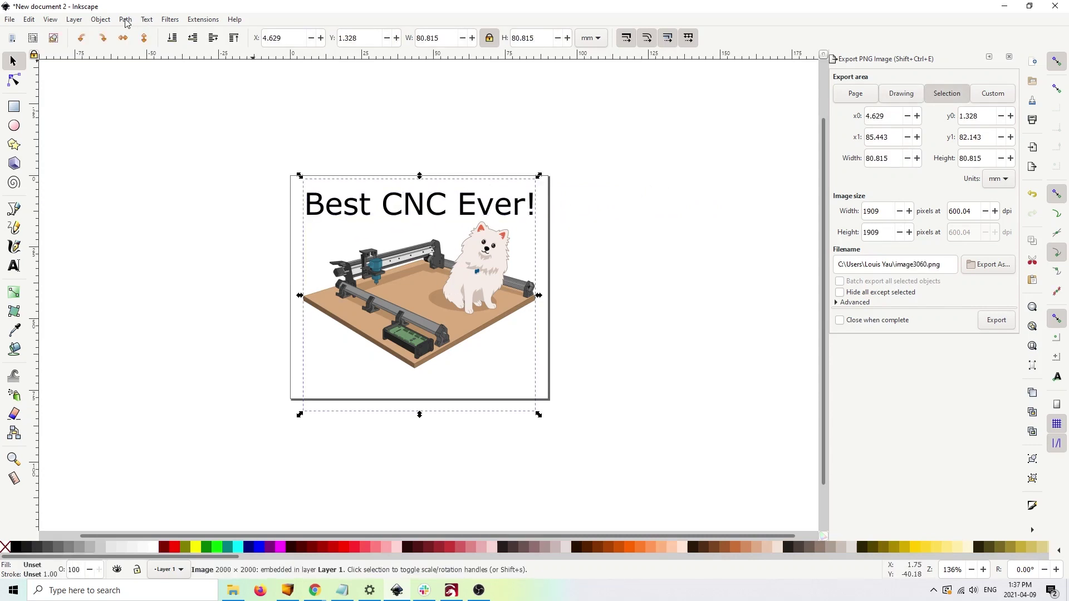
pyautogui.click(100, 19)
pyautogui.click(101, 20)
pyautogui.click(125, 20)
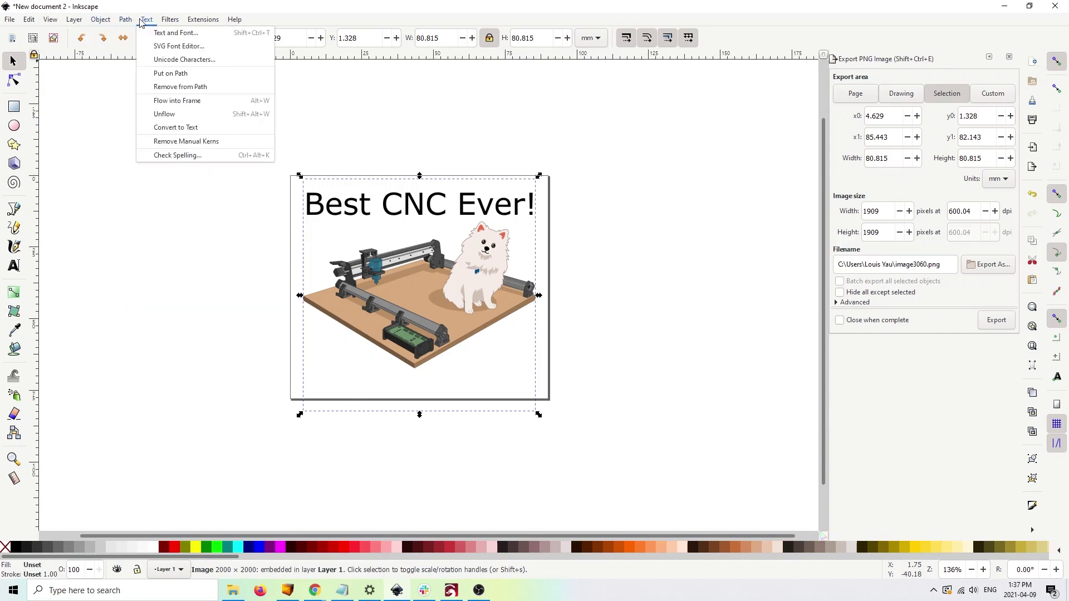
pyautogui.moveTo(221, 77)
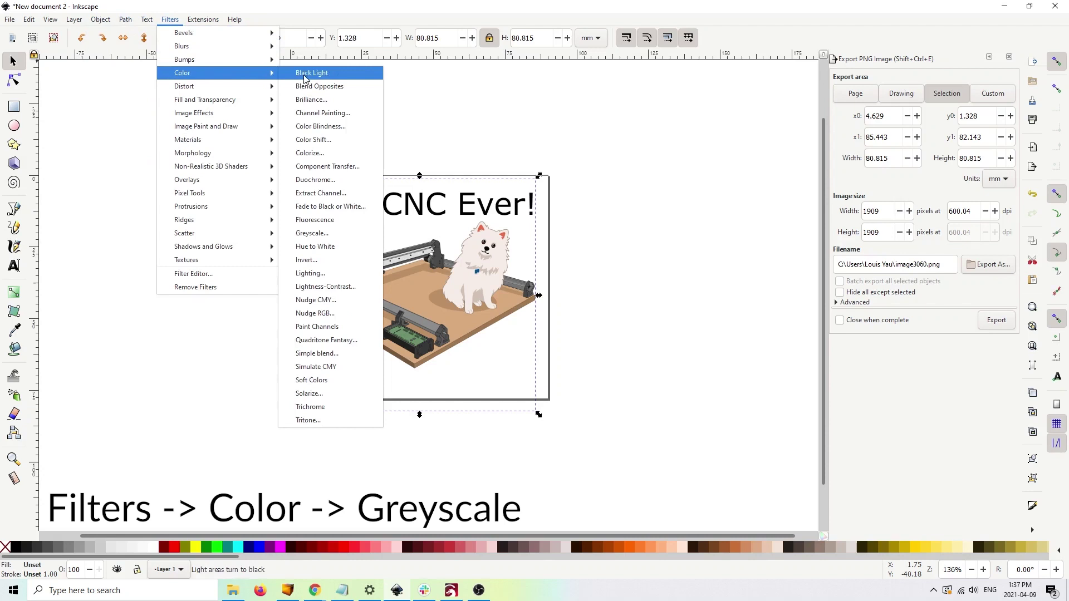
pyautogui.click(319, 240)
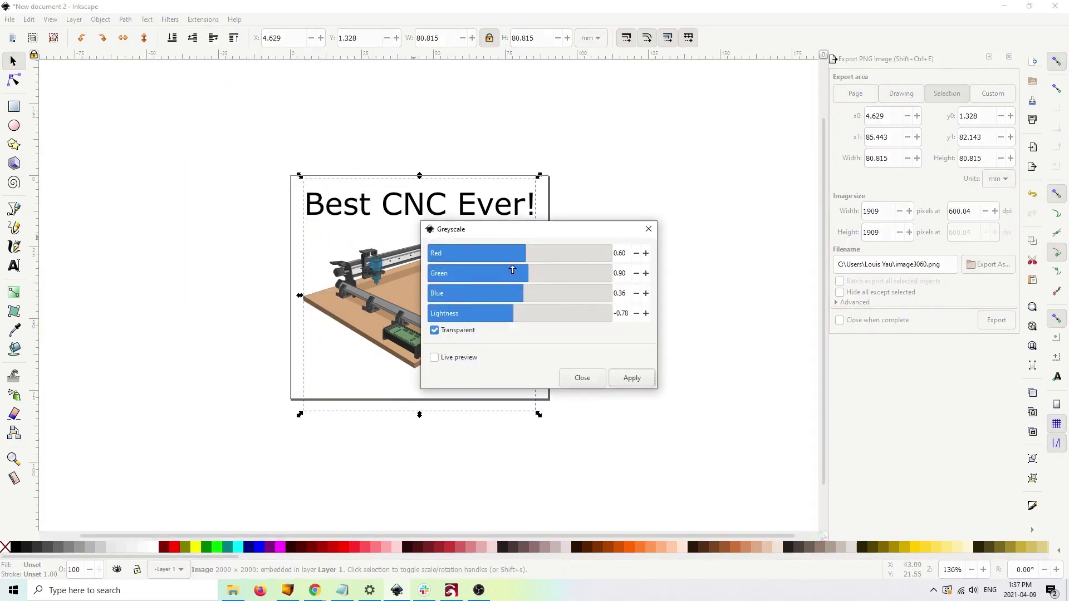
pyautogui.moveTo(550, 230); pyautogui.dragTo(727, 100)
pyautogui.click(611, 228)
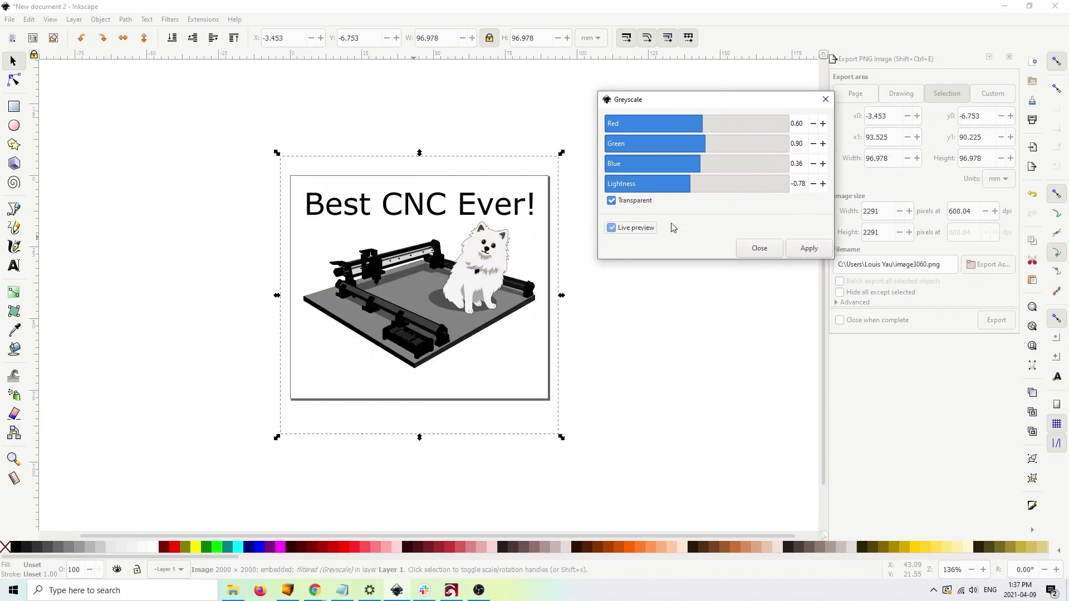
pyautogui.moveTo(696, 186); pyautogui.dragTo(705, 149)
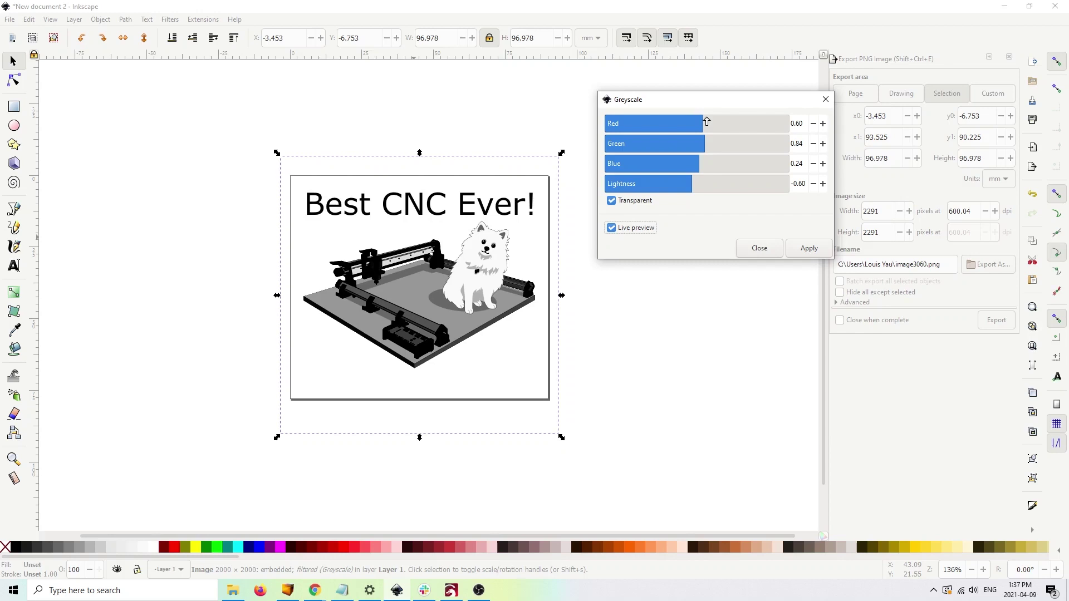
pyautogui.click(822, 252)
# - Save the design as 'Best CNC Ever.svg' in the Laser Test Files folder
pyautogui.click(826, 99)
pyautogui.click(225, 186)
pyautogui.click(10, 19)
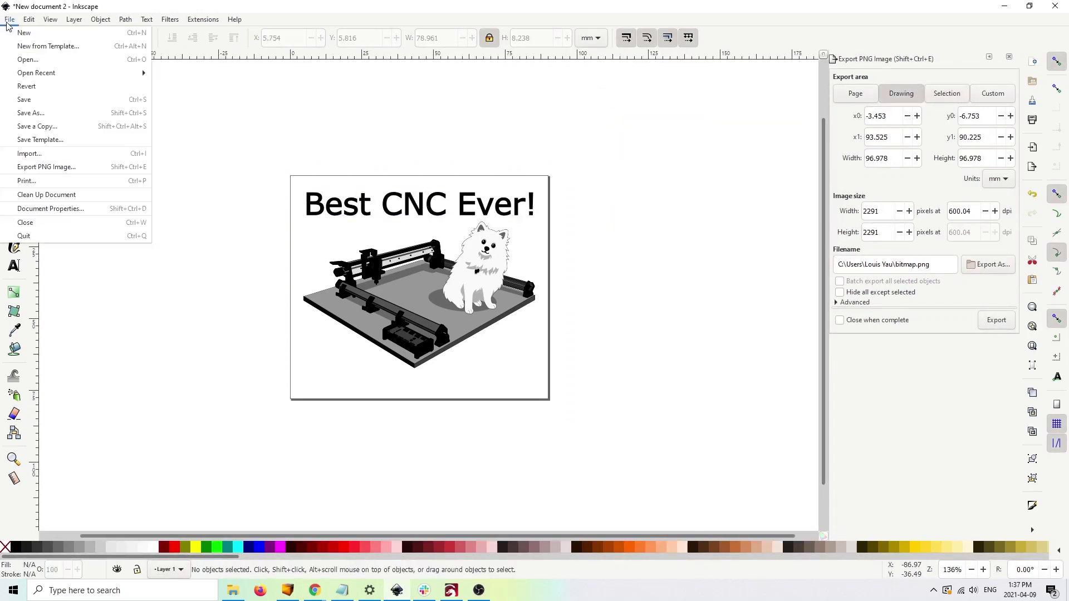
pyautogui.click(47, 113)
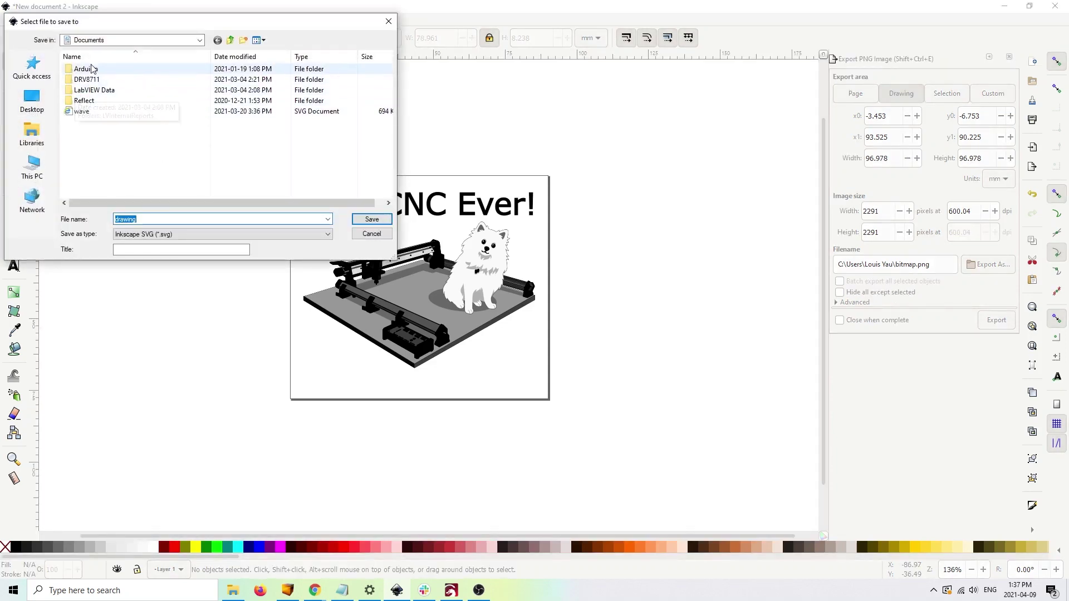
pyautogui.click(124, 40)
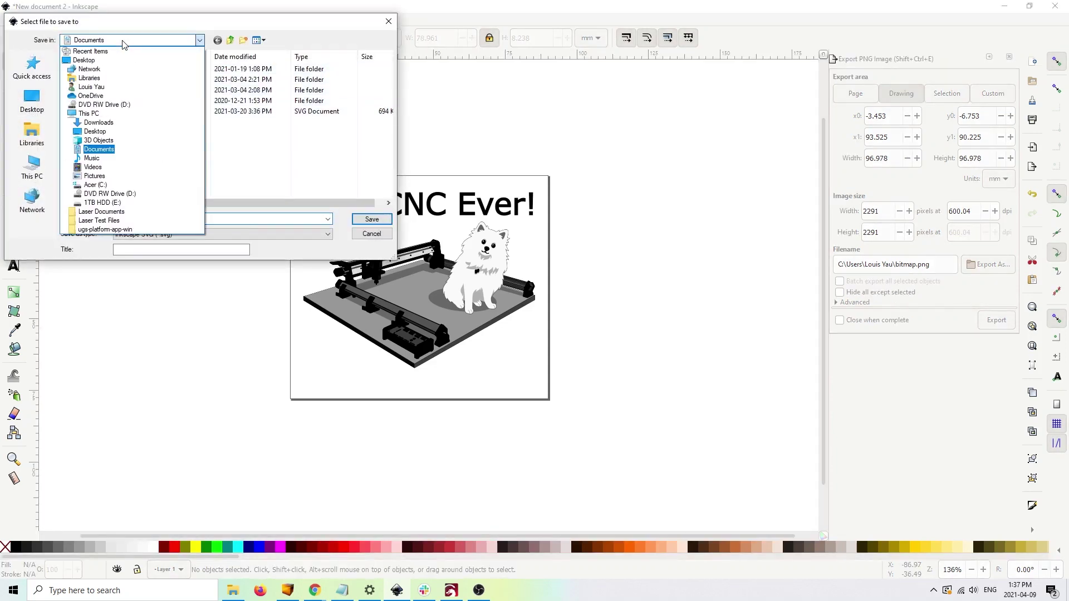
pyautogui.click(101, 221)
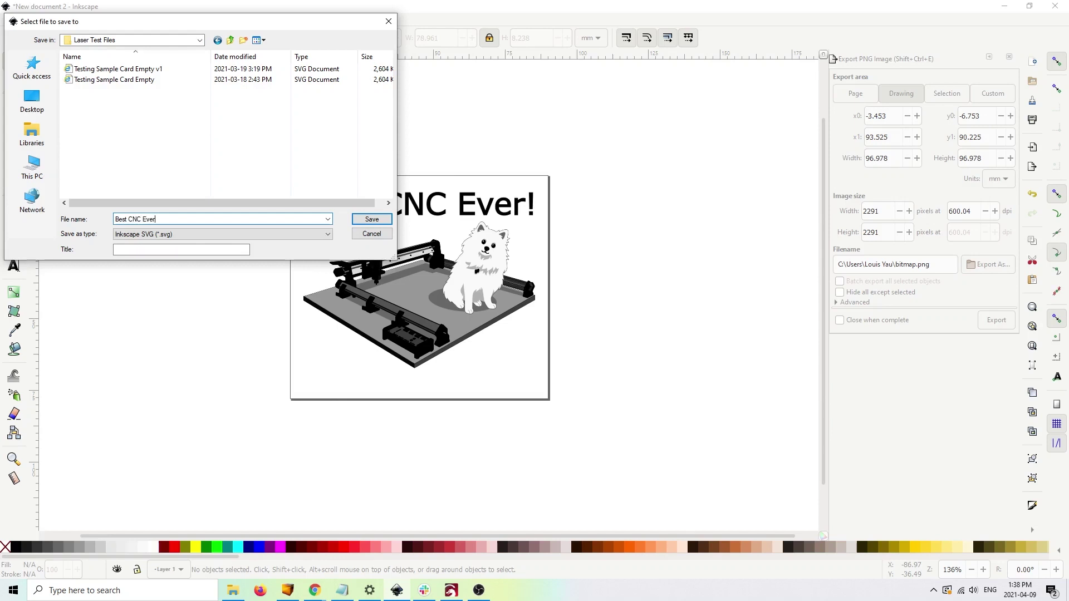
pyautogui.press('Return')
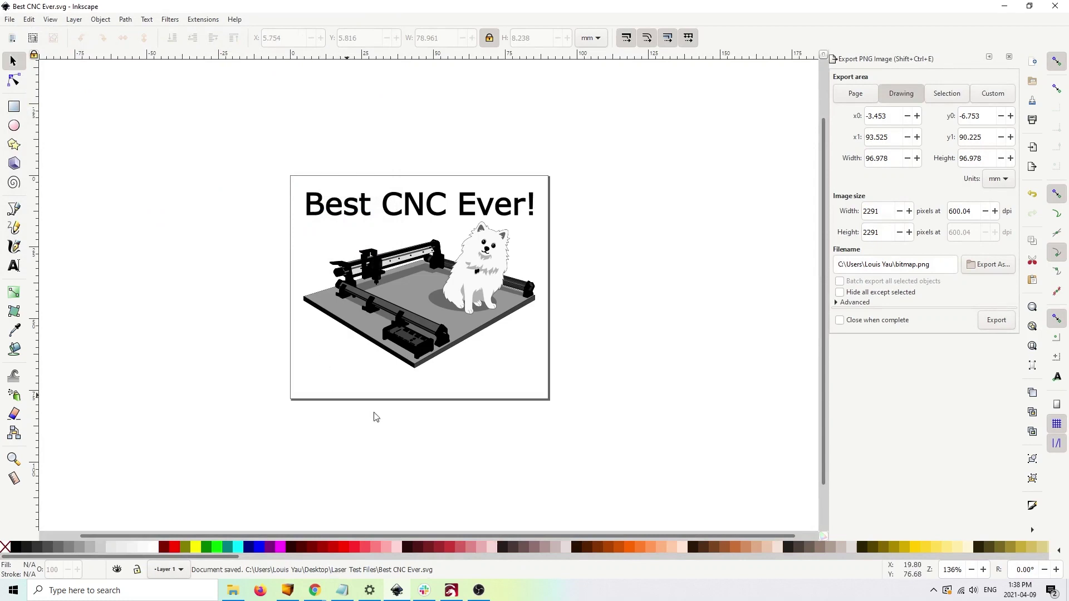
# - Switch to LightBurn and keep GRBL as the selected device
pyautogui.click(454, 593)
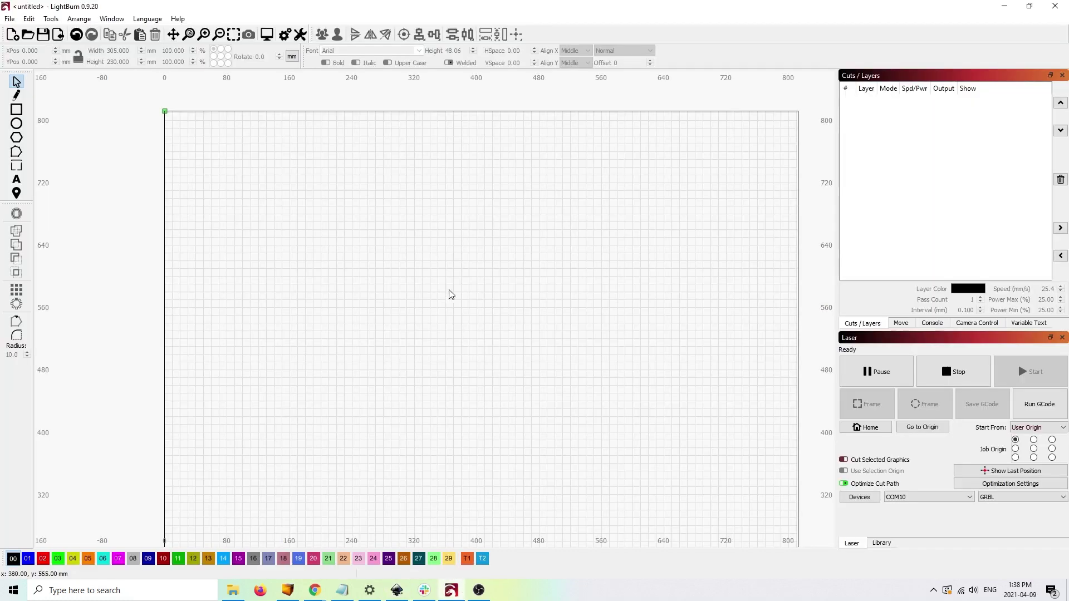
pyautogui.click(995, 504)
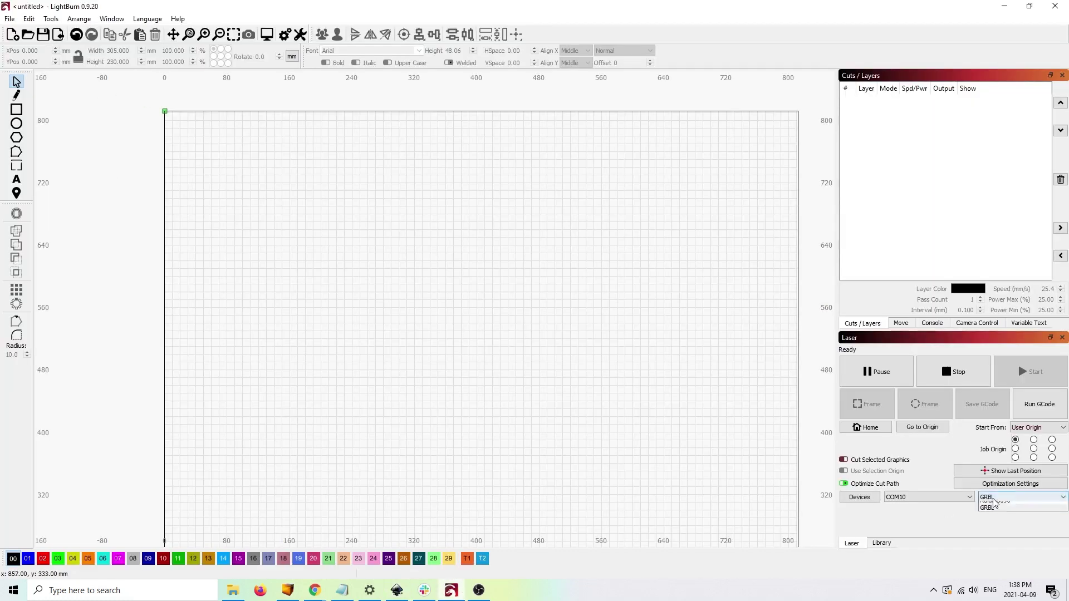
pyautogui.click(997, 518)
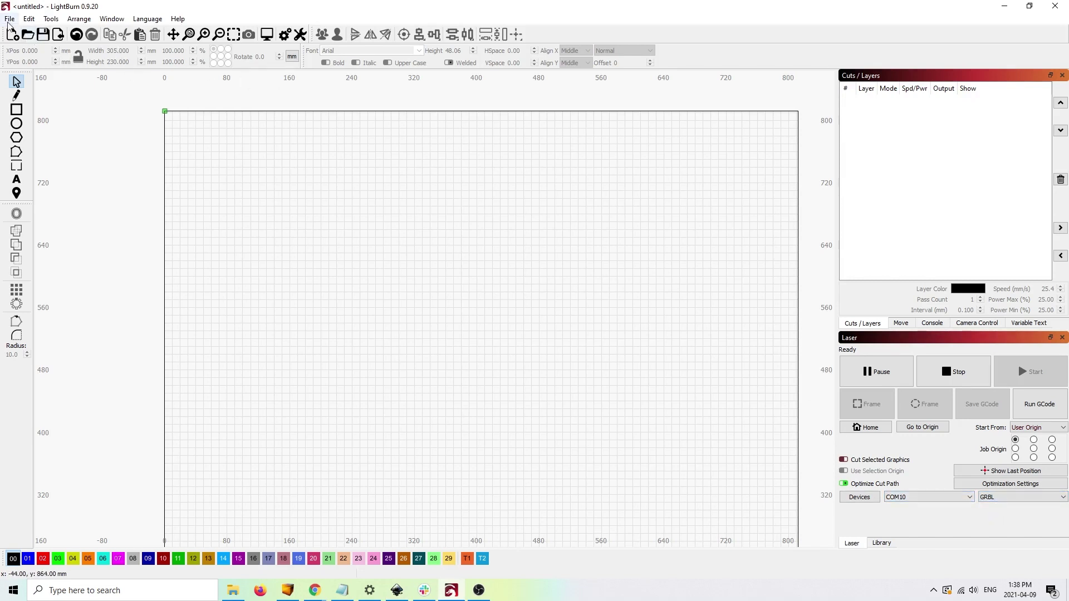
# - Import Best CNC Ever.svg from Desktop > Laser Test Files into the workspace
pyautogui.click(9, 18)
pyautogui.click(32, 72)
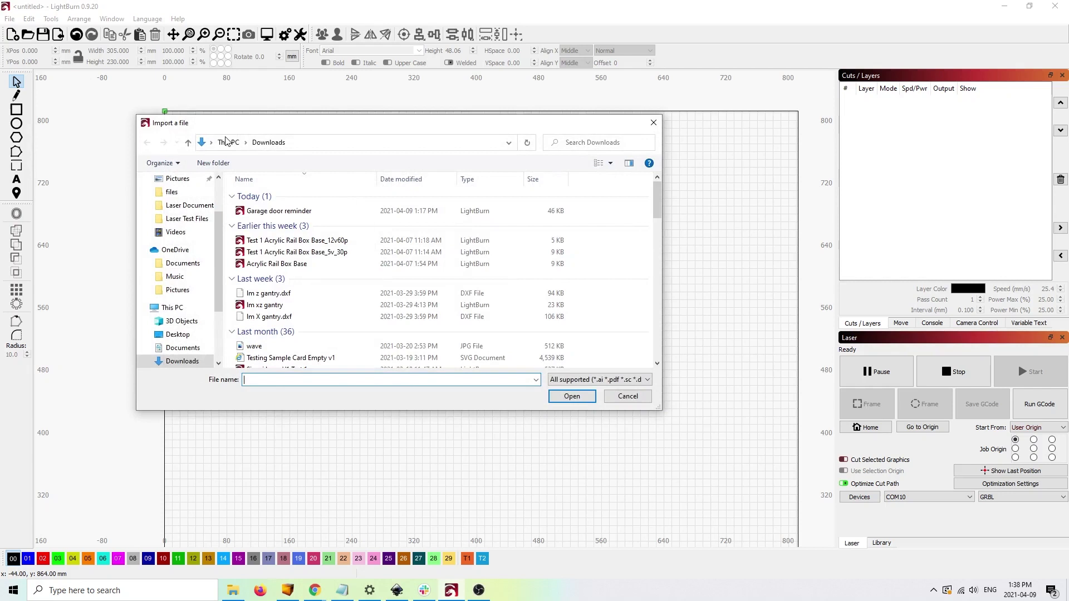
pyautogui.click(192, 219)
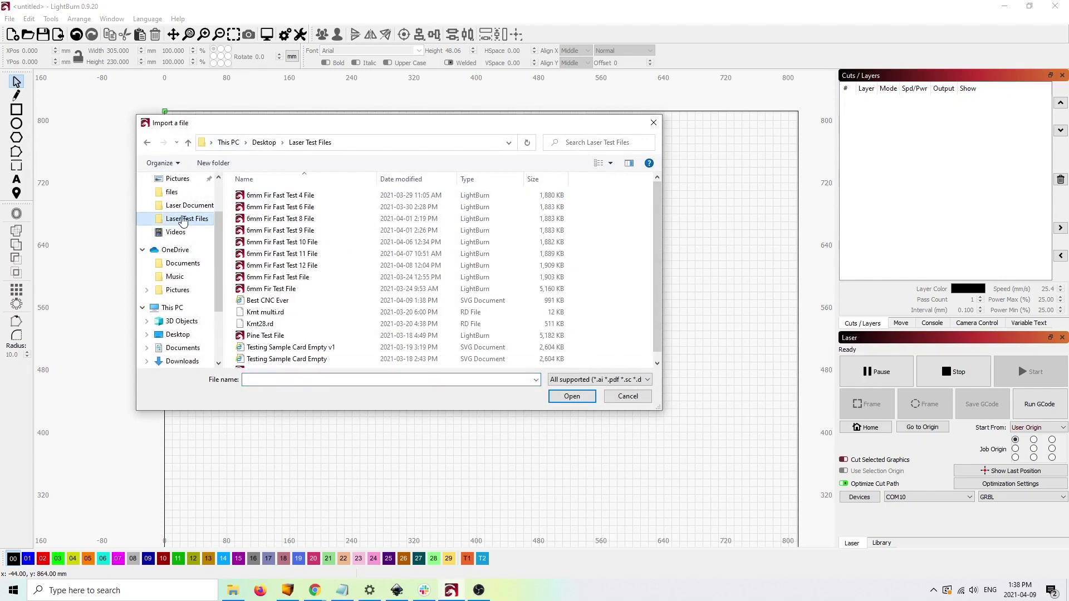
pyautogui.click(269, 300)
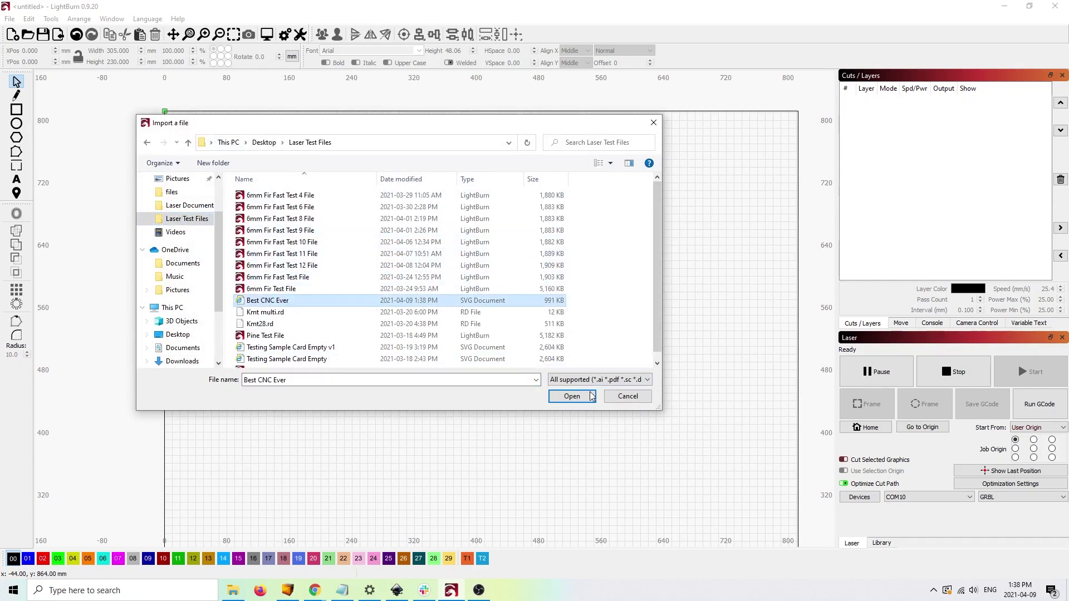
pyautogui.click(572, 396)
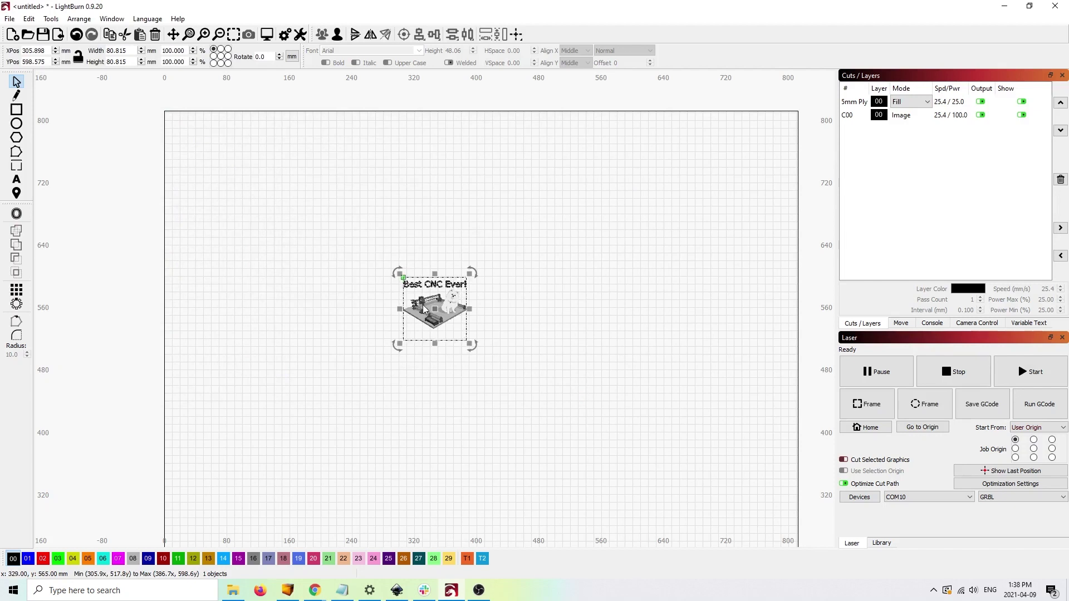
# - Drag the design to the bed corner and enter X 0, Y 0 for its position
pyautogui.moveTo(445, 305); pyautogui.dragTo(187, 142)
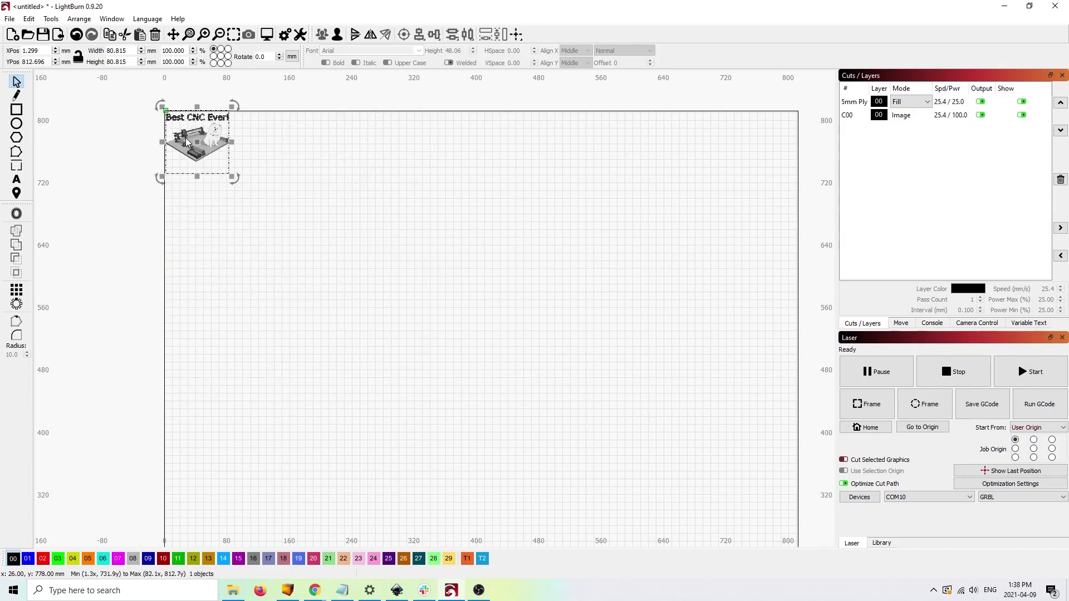
pyautogui.doubleClick(34, 50)
pyautogui.write('0')
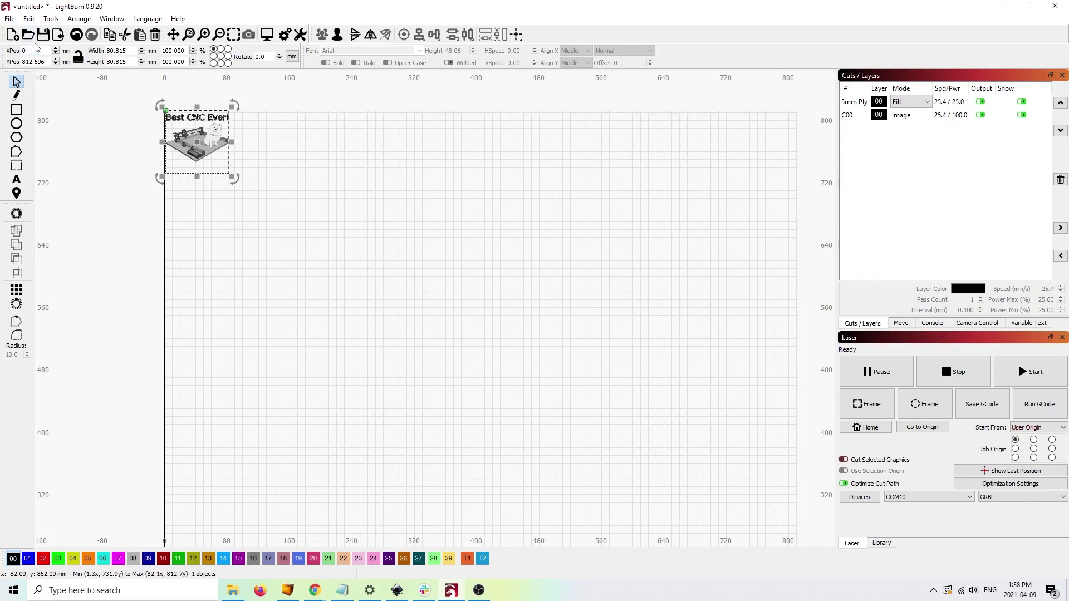
pyautogui.press('Tab')
pyautogui.write('0')
pyautogui.press('Return')
pyautogui.scroll(-3, 161, 315)
pyautogui.scroll(8, 161, 315)
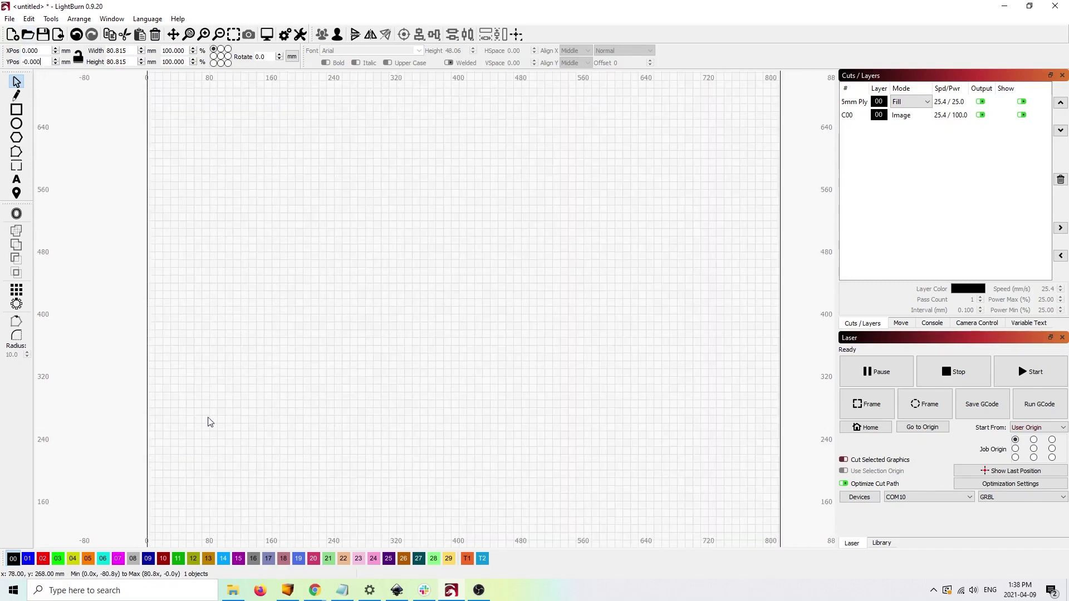
pyautogui.moveTo(266, 312); pyautogui.dragTo(277, 251)
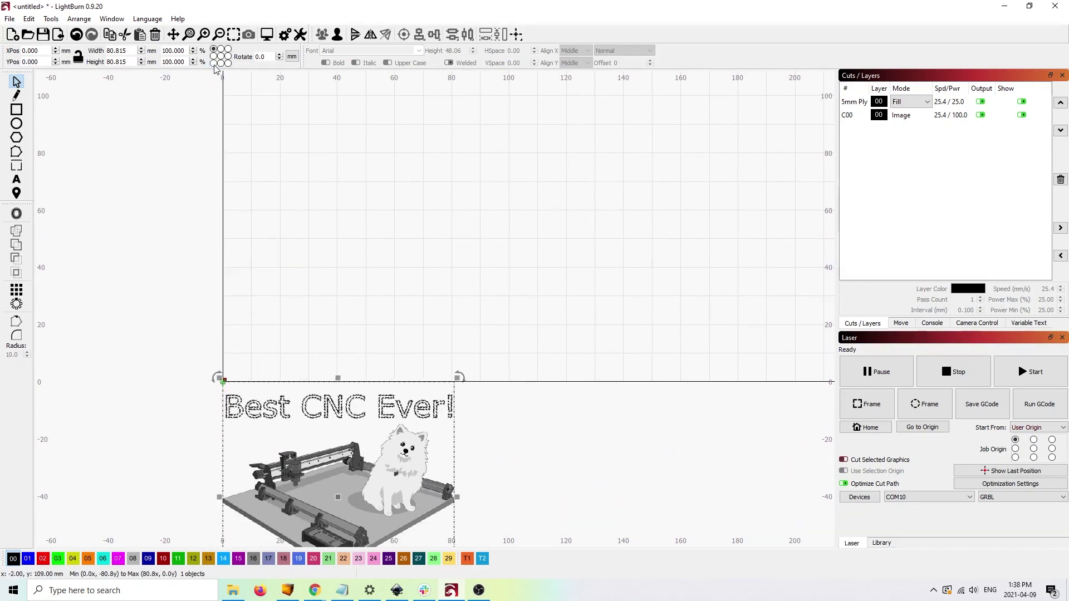
# - Move the design back onto the bed and re-enter XPos 0 and YPos 0
pyautogui.moveTo(289, 456); pyautogui.dragTo(337, 165)
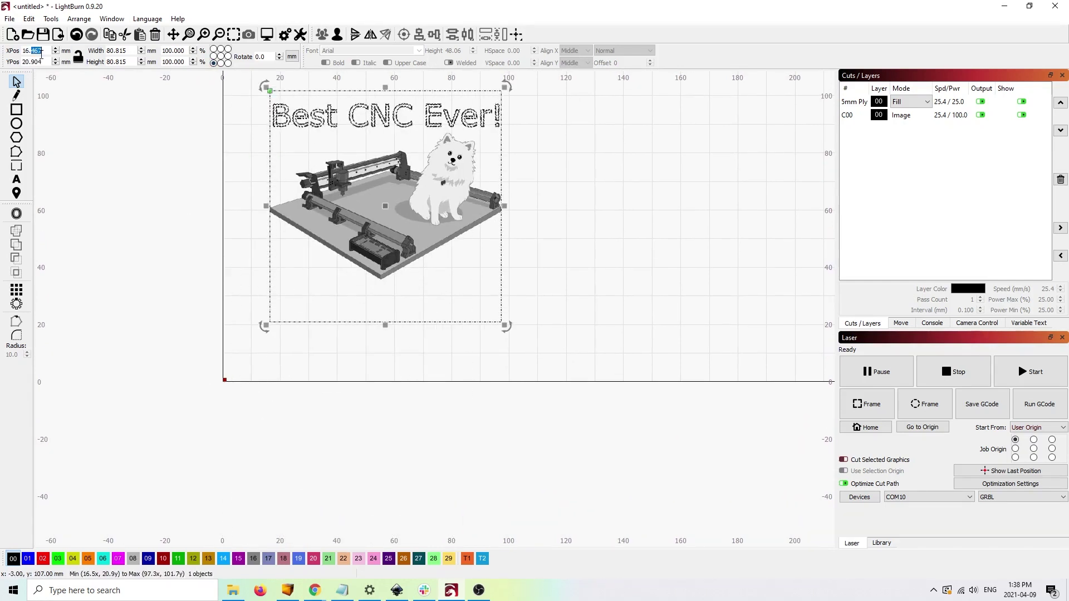
pyautogui.tripleClick(32, 50)
pyautogui.write('0')
pyautogui.press('Return')
pyautogui.tripleClick(32, 62)
pyautogui.write('0')
pyautogui.press('Return')
pyautogui.click(467, 258)
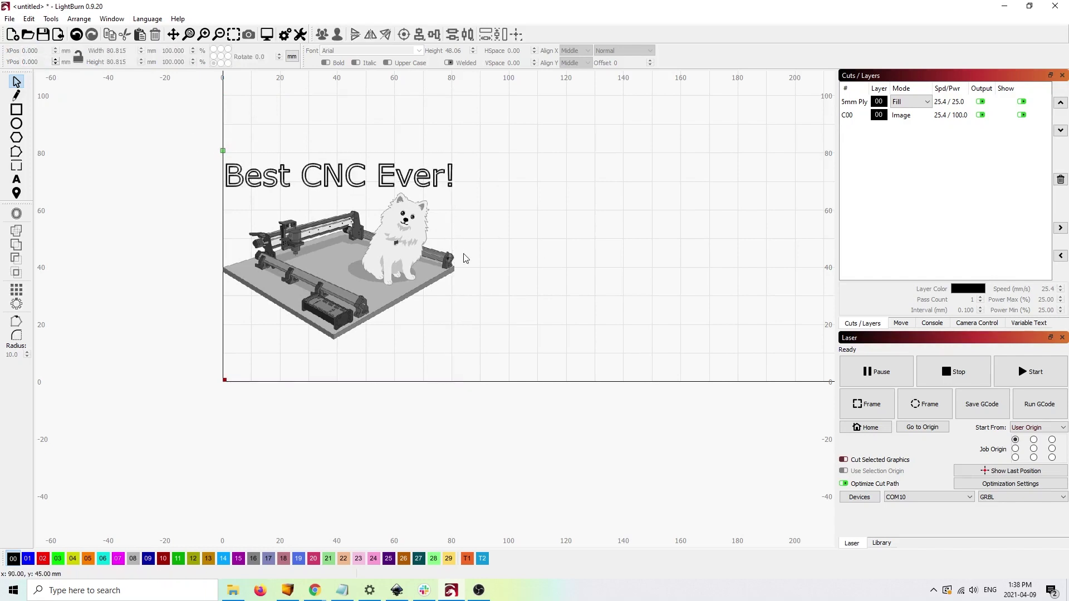
pyautogui.scroll(-2, 363, 243)
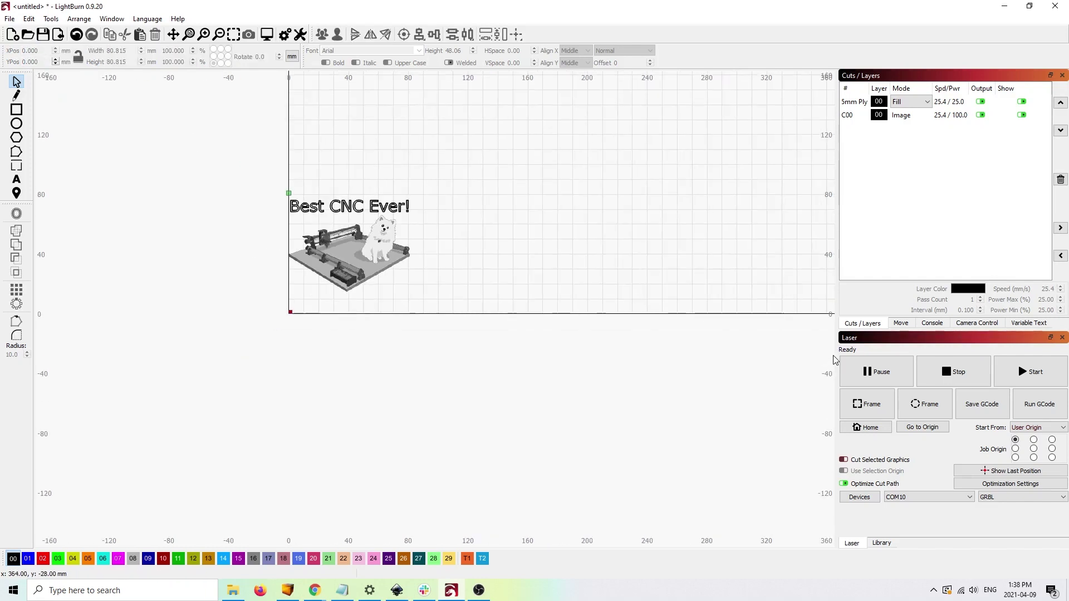
# - Set the job origin to bottom-left and reselect the whole design
pyautogui.click(315, 211)
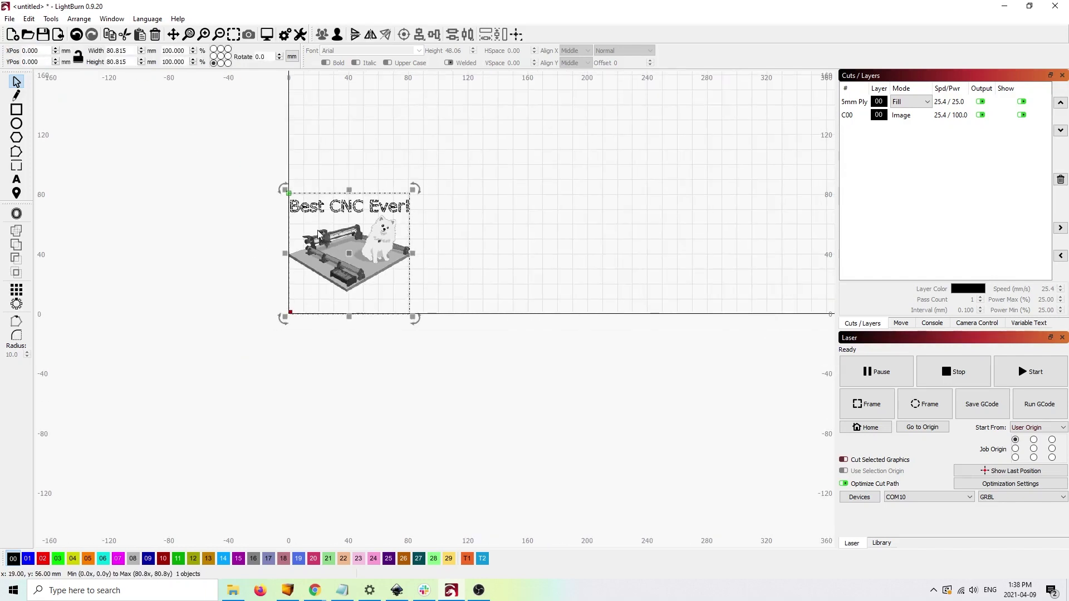
pyautogui.click(1015, 457)
pyautogui.click(465, 258)
pyautogui.scroll(-2, 326, 233)
pyautogui.scroll(4, 326, 233)
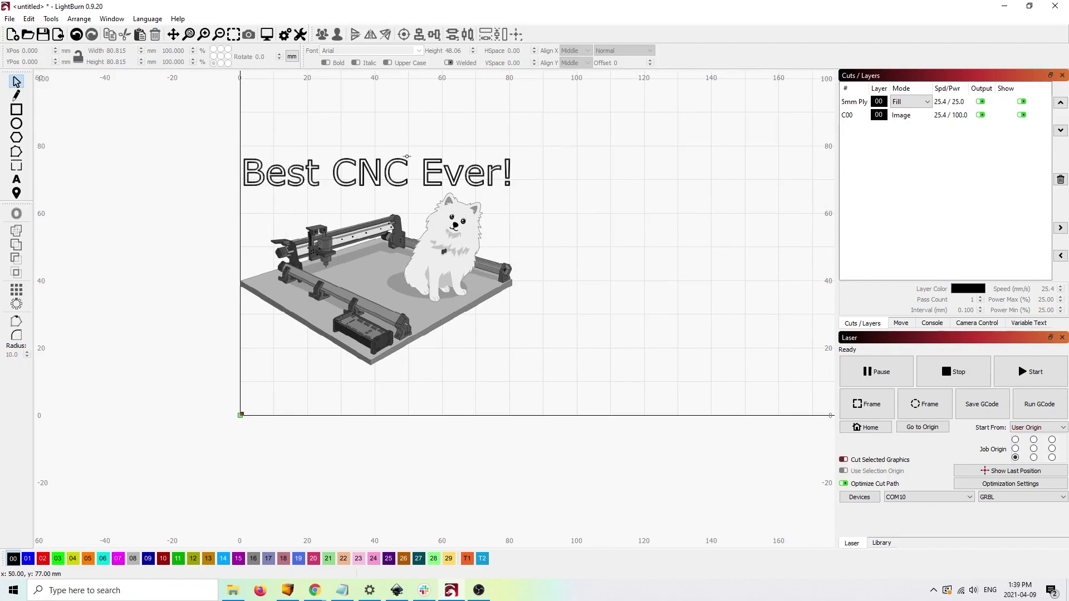
pyautogui.click(424, 170)
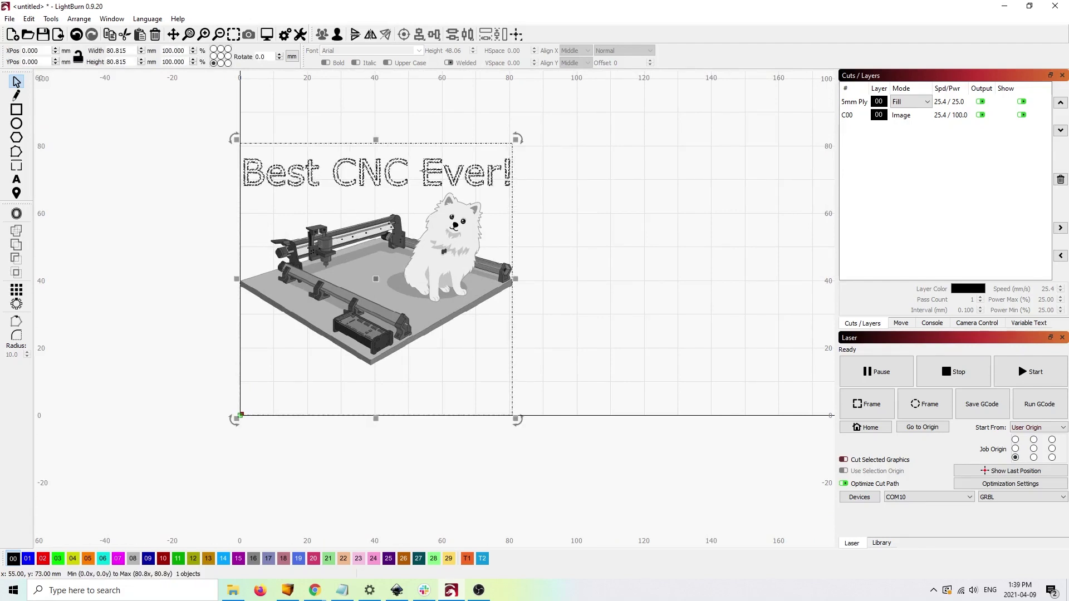
# - Give the 5mm Ply layer 100% max power and the C00 image layer 75%
pyautogui.doubleClick(928, 104)
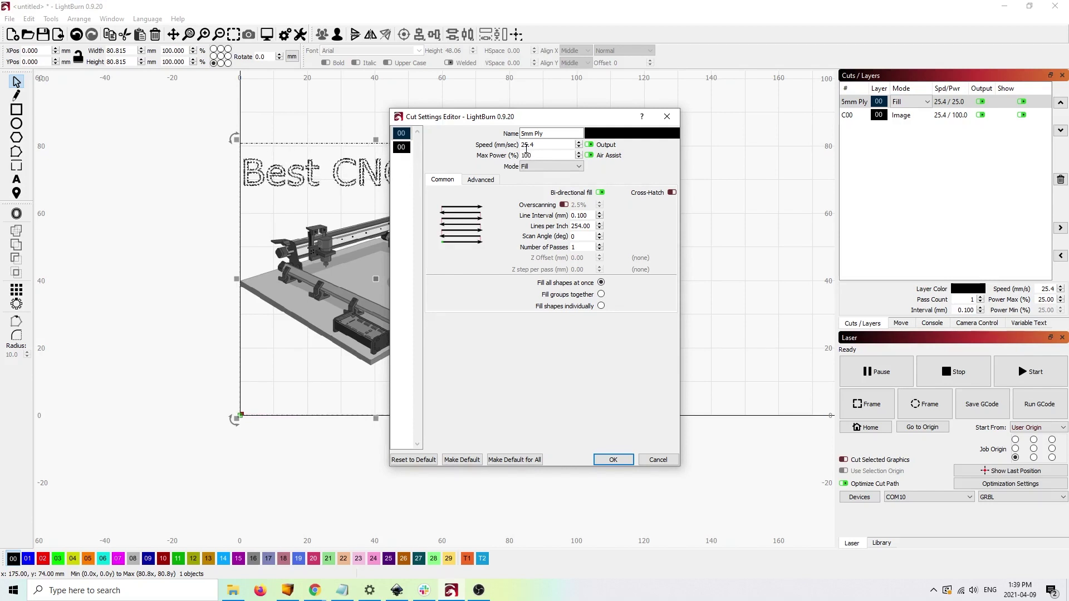
pyautogui.press('Return')
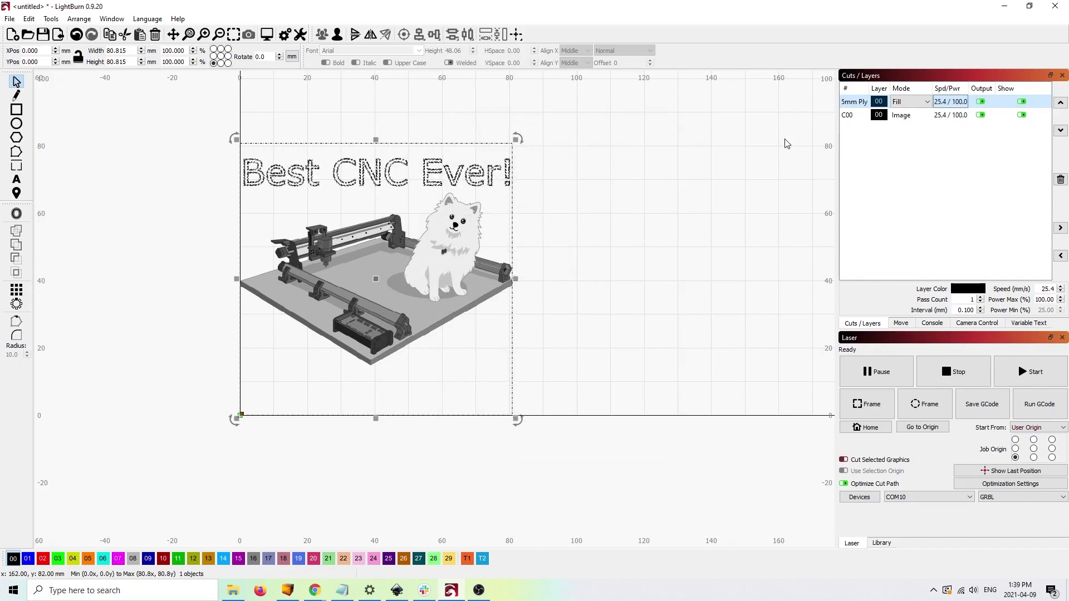
pyautogui.doubleClick(957, 115)
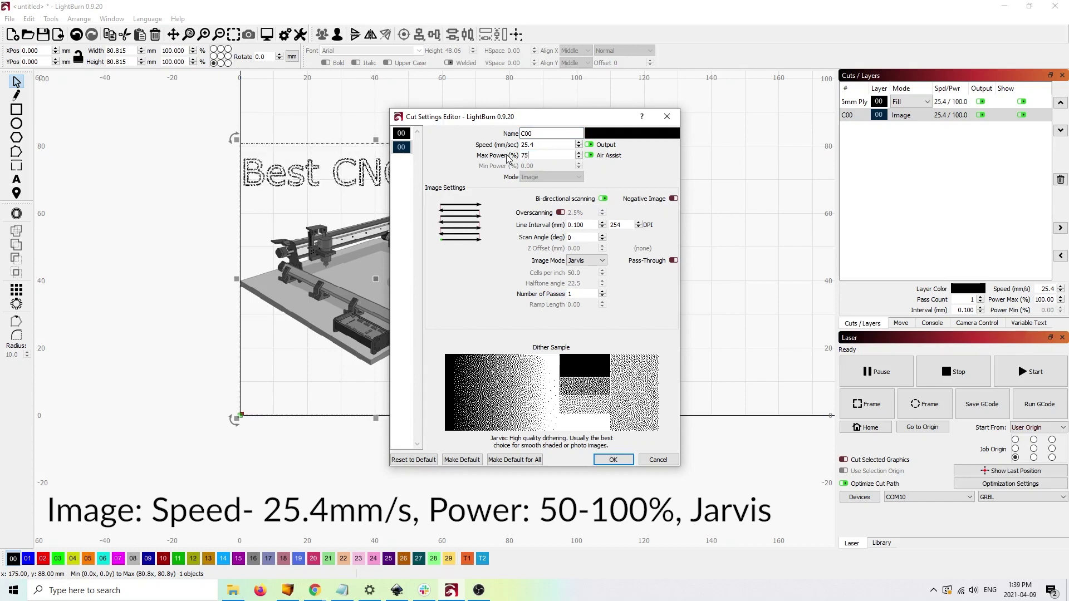
pyautogui.click(613, 460)
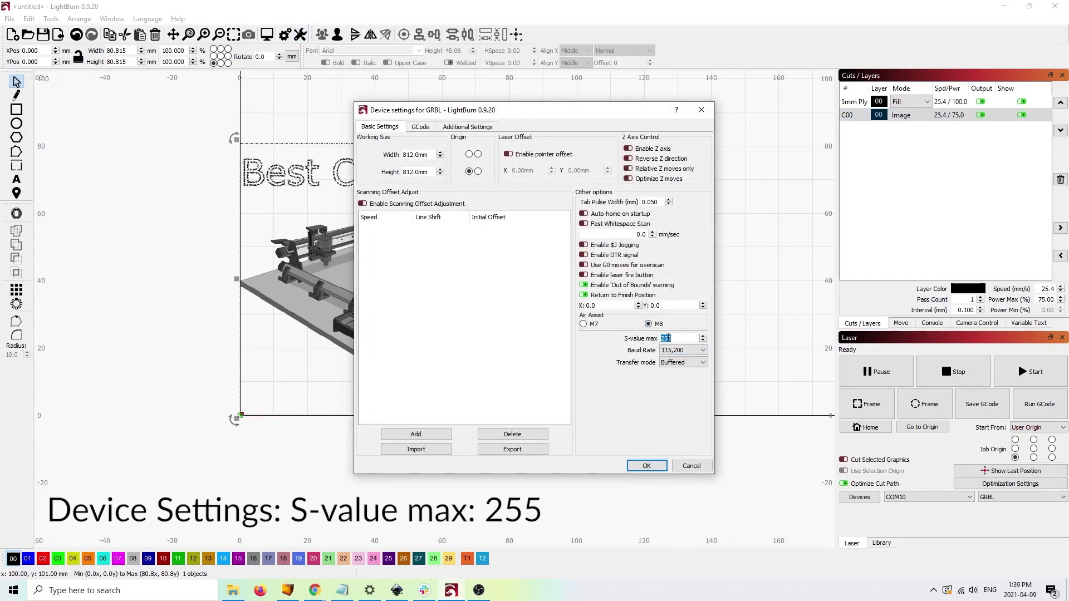
# - Save the job as G-code named 'Best CNC Ever.nc' in the Laser Test Files folder
pyautogui.click(647, 466)
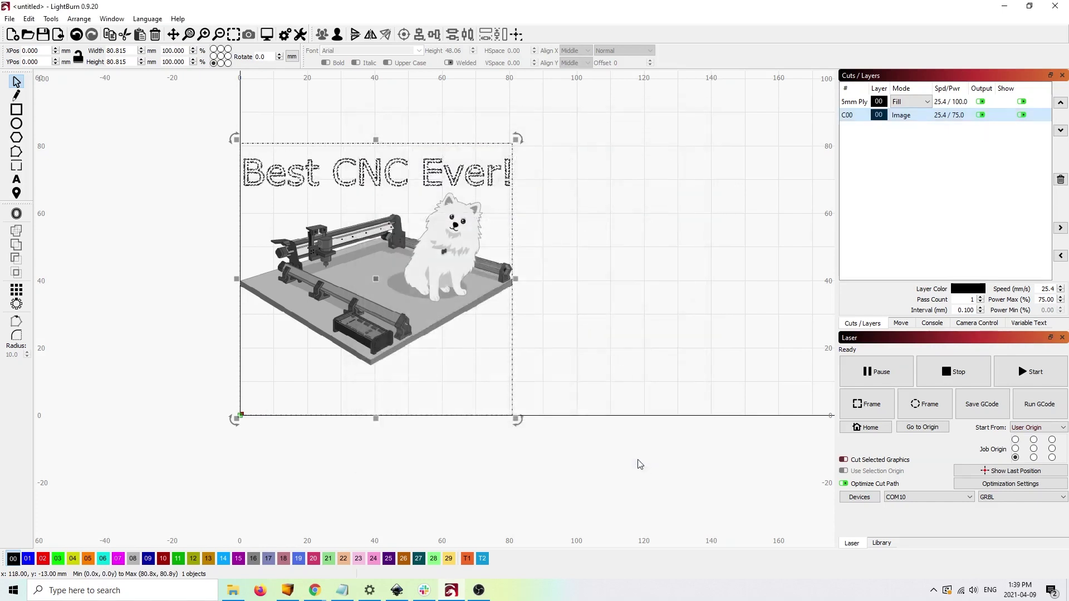
pyautogui.click(971, 404)
pyautogui.click(585, 306)
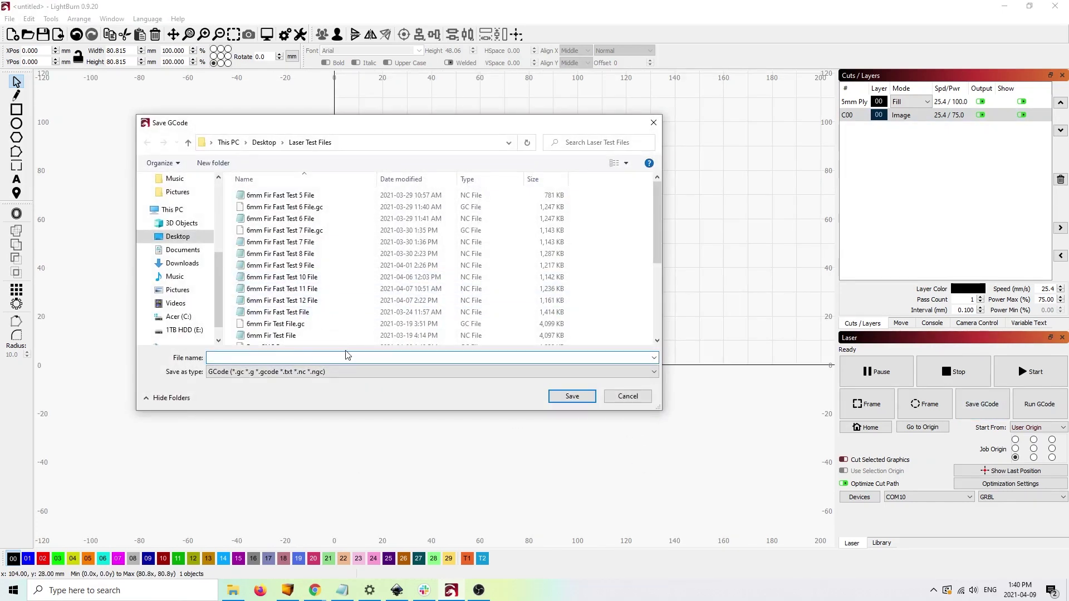
pyautogui.write('\\bestBest')
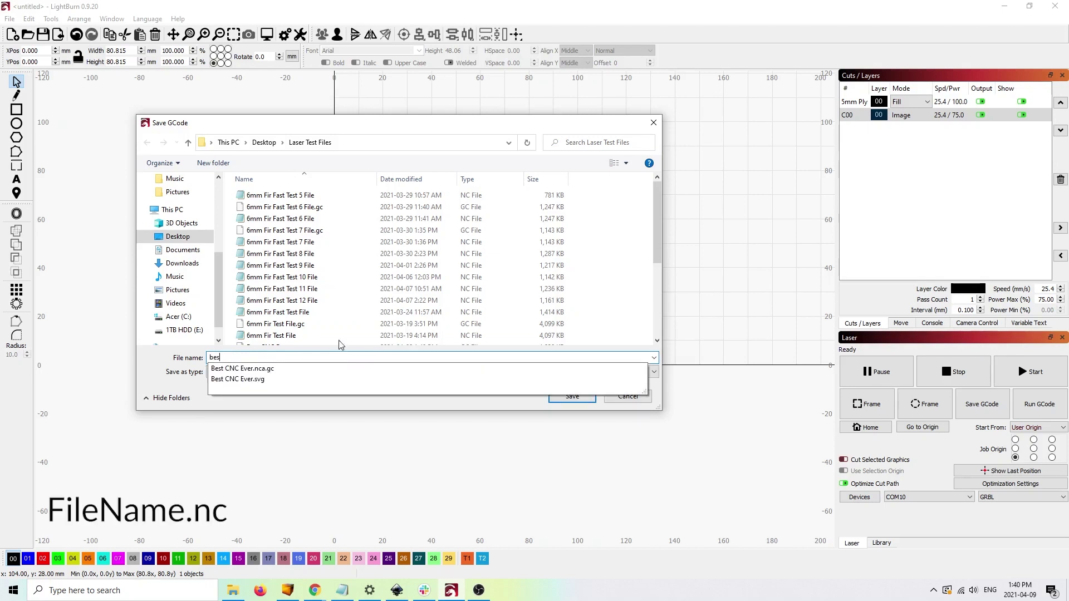
pyautogui.click(251, 366)
pyautogui.click(259, 357)
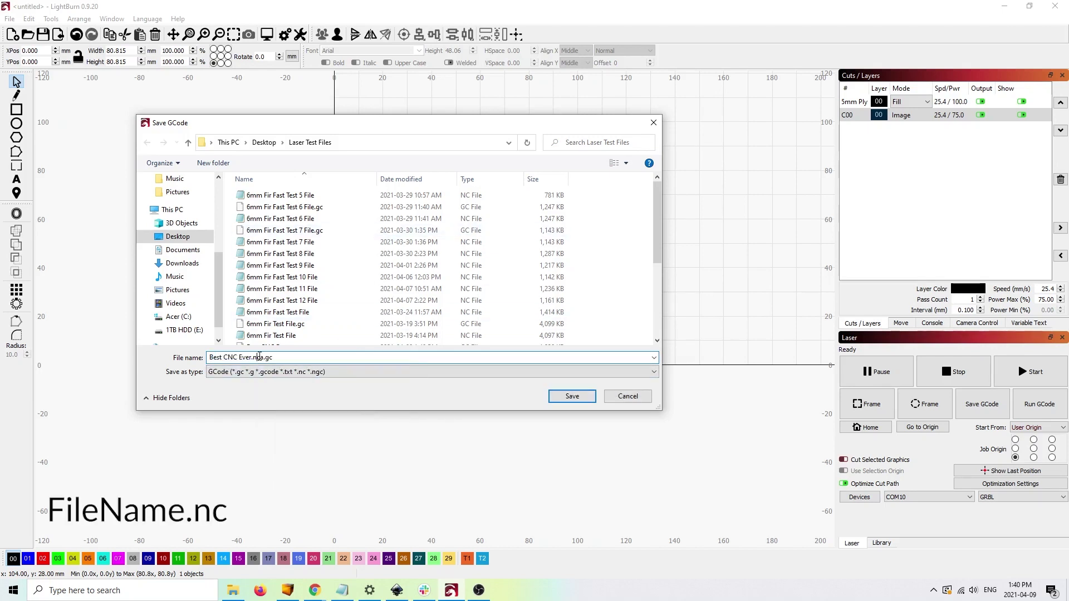
pyautogui.press('BackSpace')
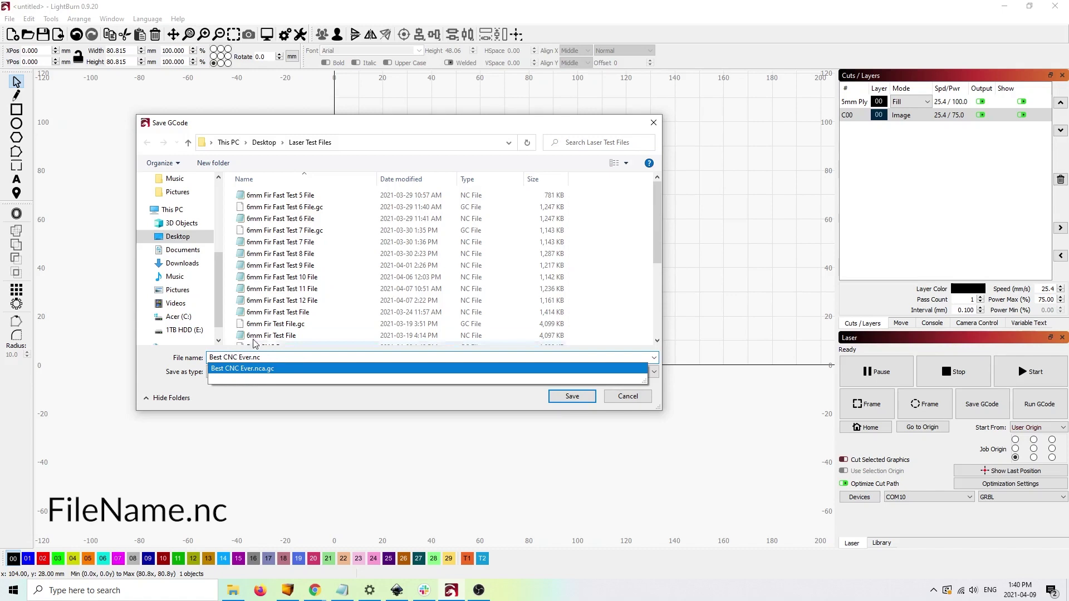
pyautogui.click(285, 402)
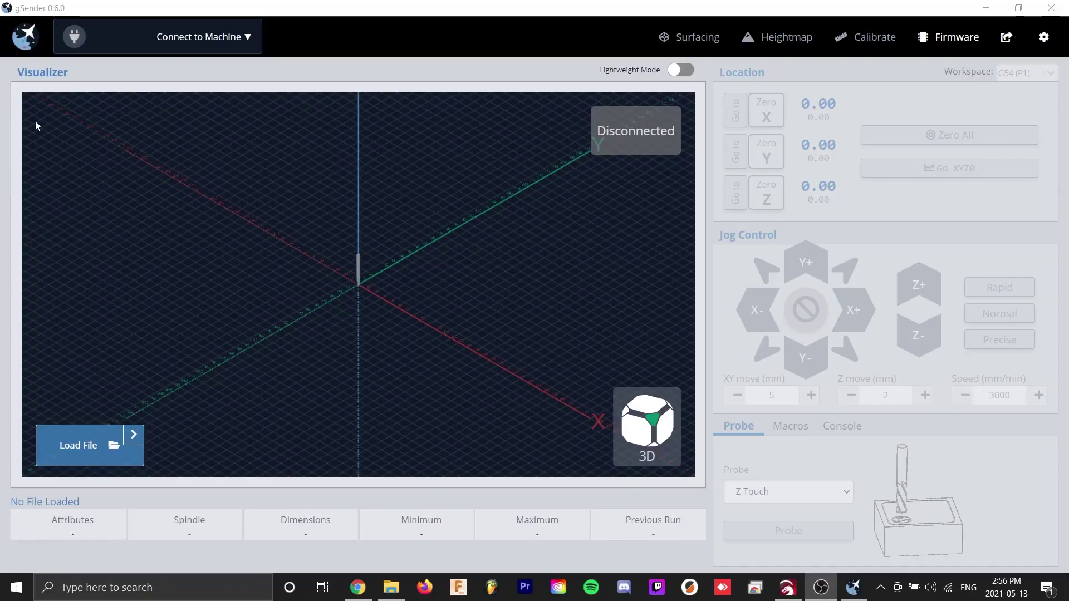
# - Connect gSender to the Grbl machine on COM8 and load Best CNC Ever.nc (80.80 × 76.26 mm)
pyautogui.moveTo(150, 35)
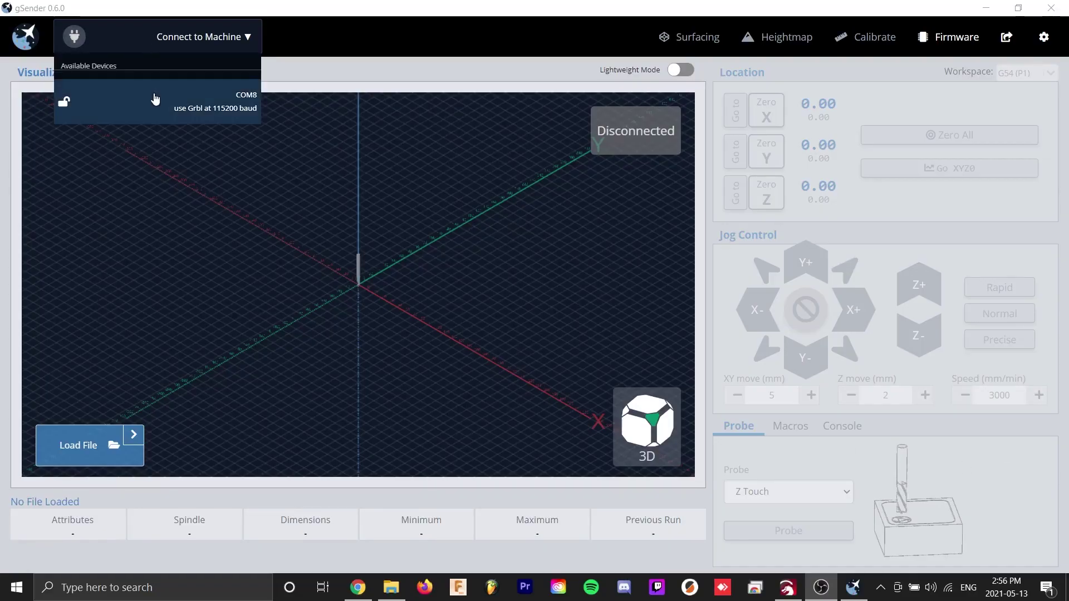
pyautogui.click(159, 113)
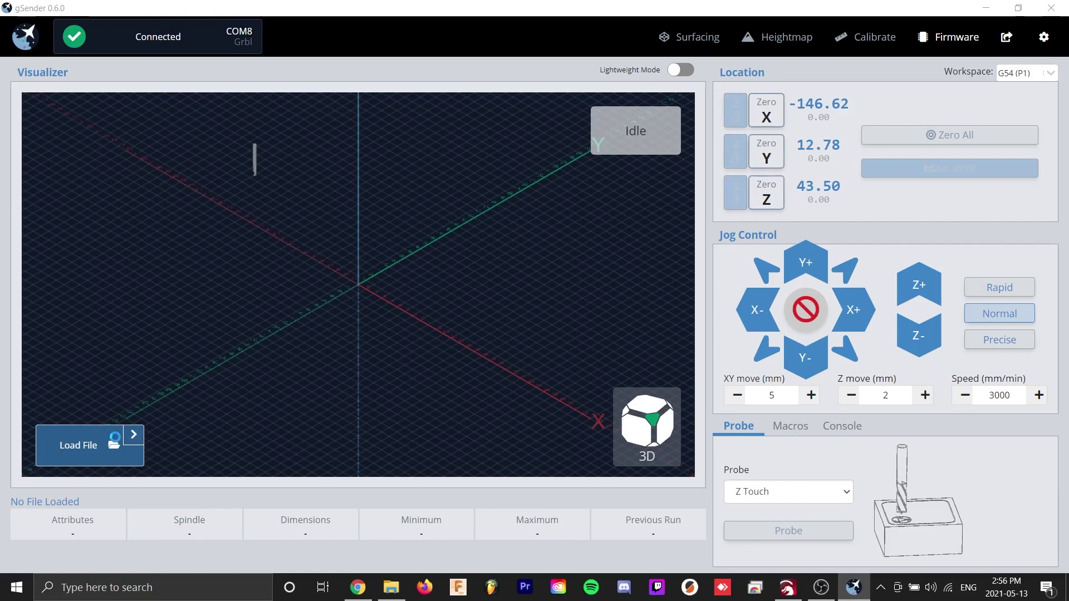
pyautogui.click(115, 436)
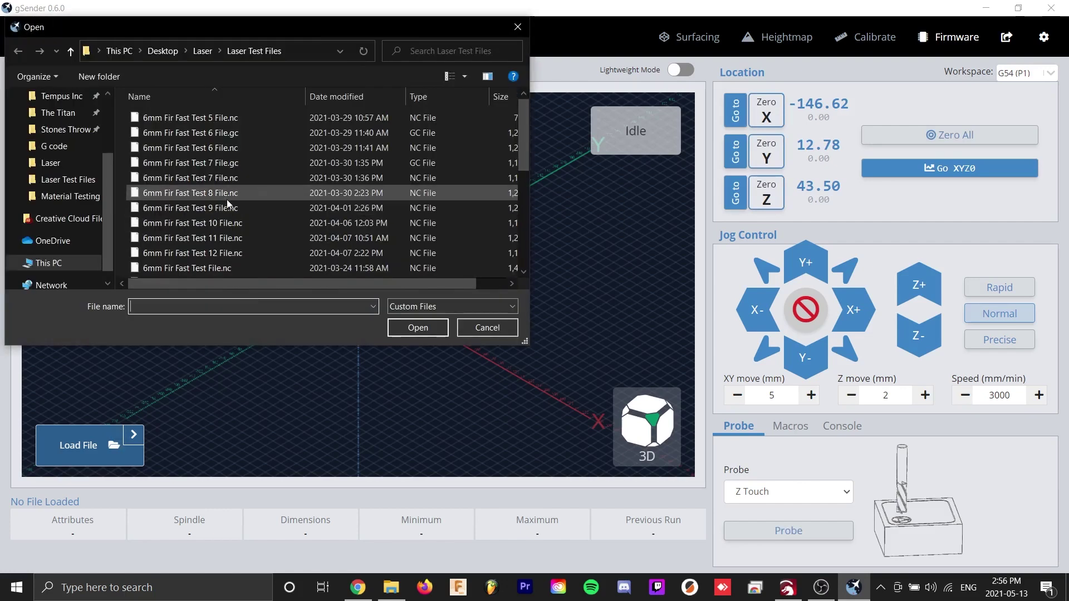
pyautogui.scroll(-4, 226, 200)
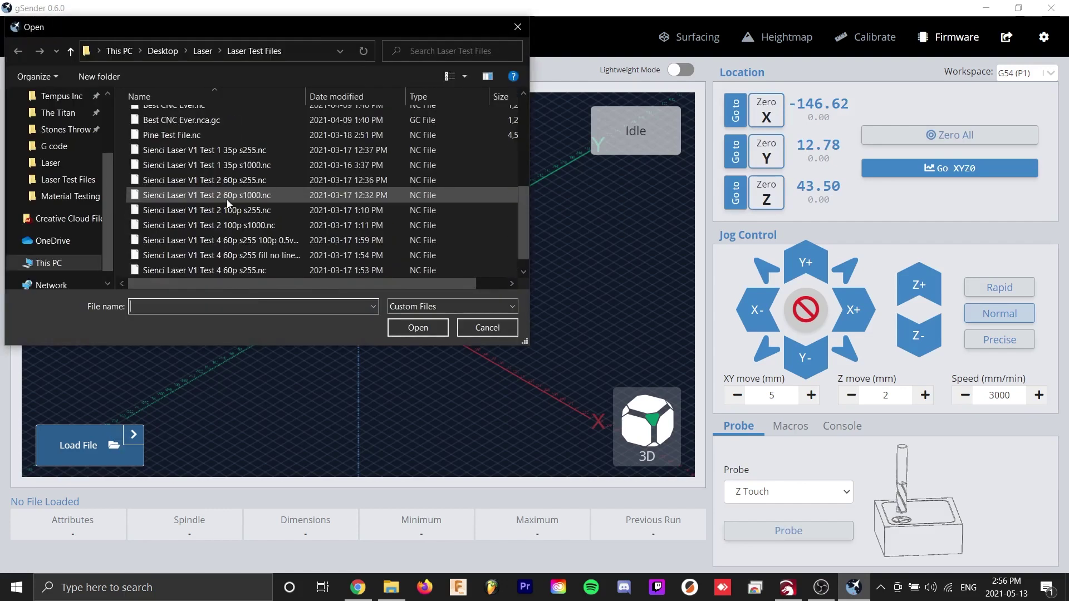
pyautogui.click(182, 109)
pyautogui.click(402, 329)
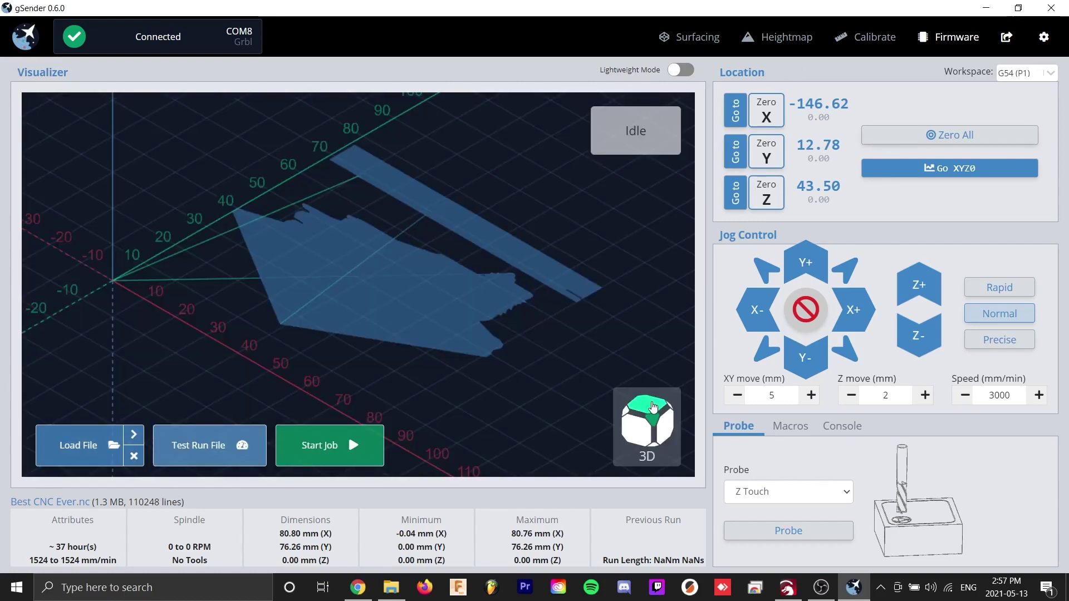
# - View the toolpath from above and enable Laser Mode in gSender's Spindle/Laser controls
pyautogui.click(648, 406)
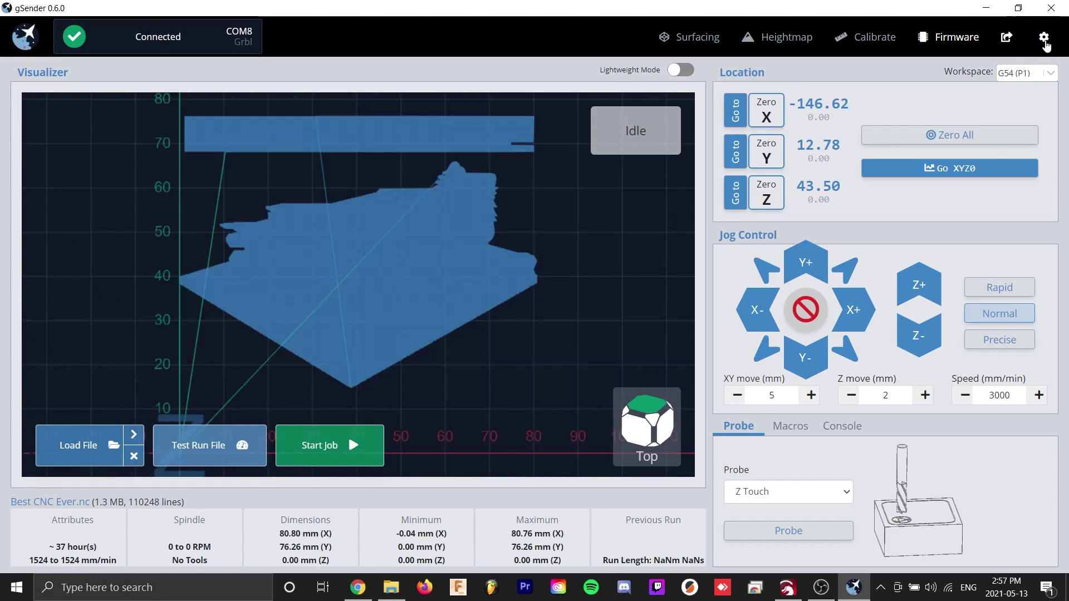
pyautogui.click(1046, 44)
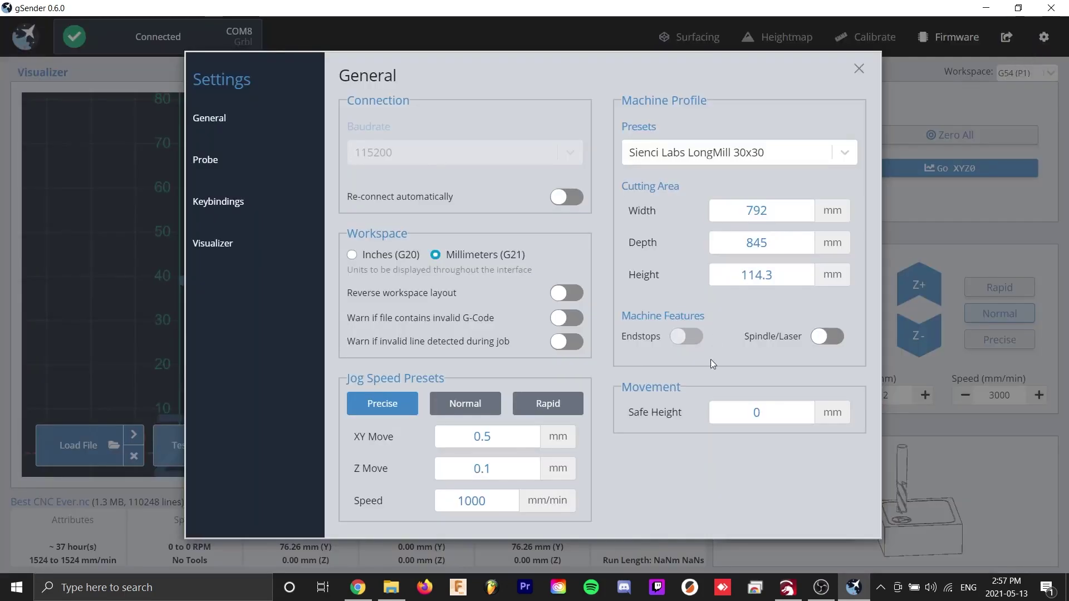
pyautogui.press('Escape')
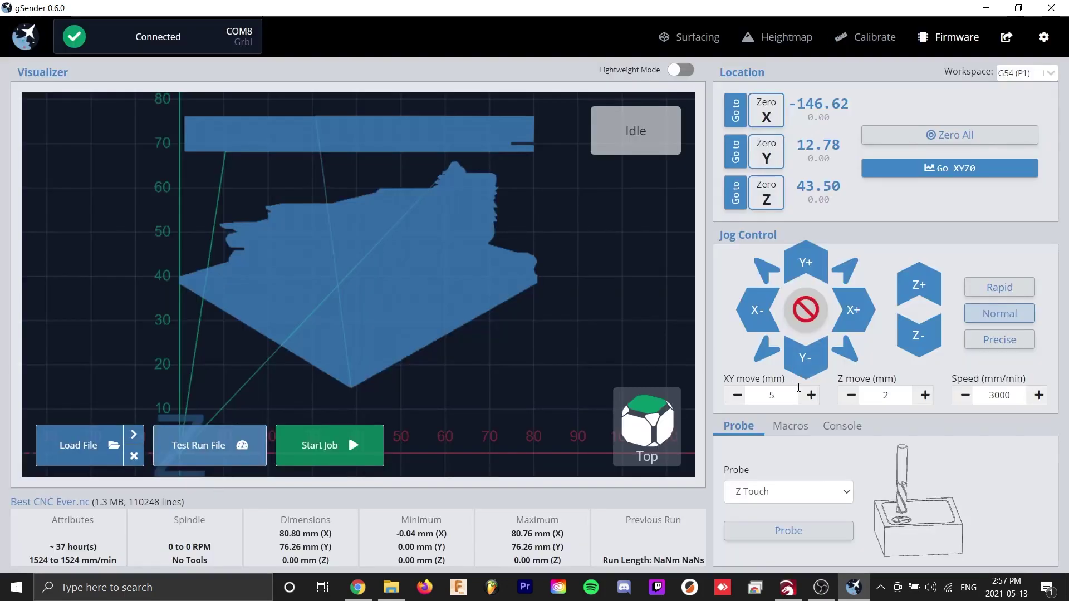
pyautogui.click(791, 426)
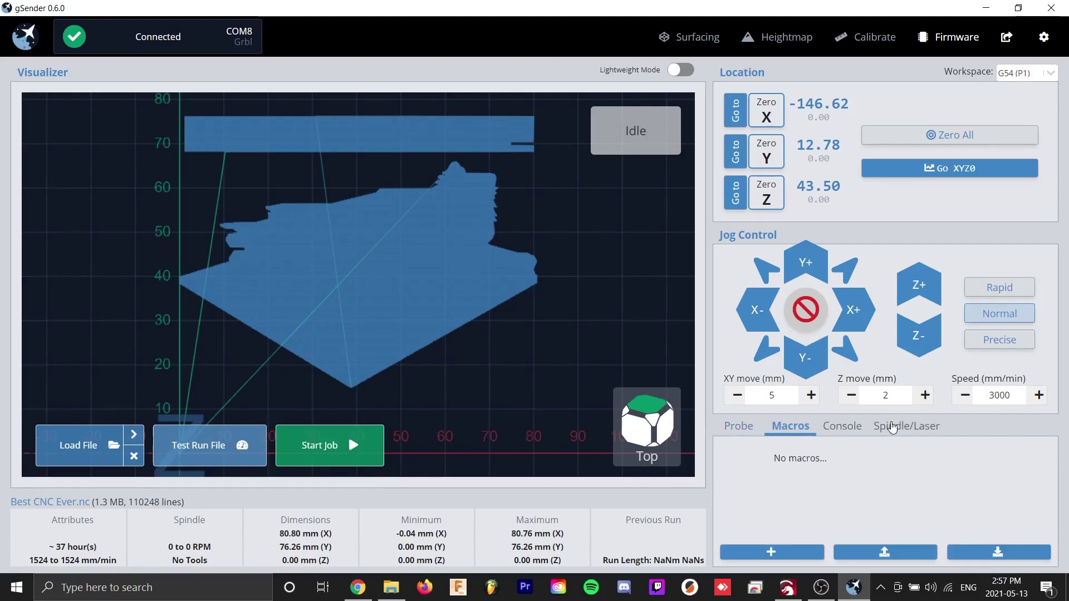
pyautogui.click(892, 427)
pyautogui.scroll(-1, 848, 454)
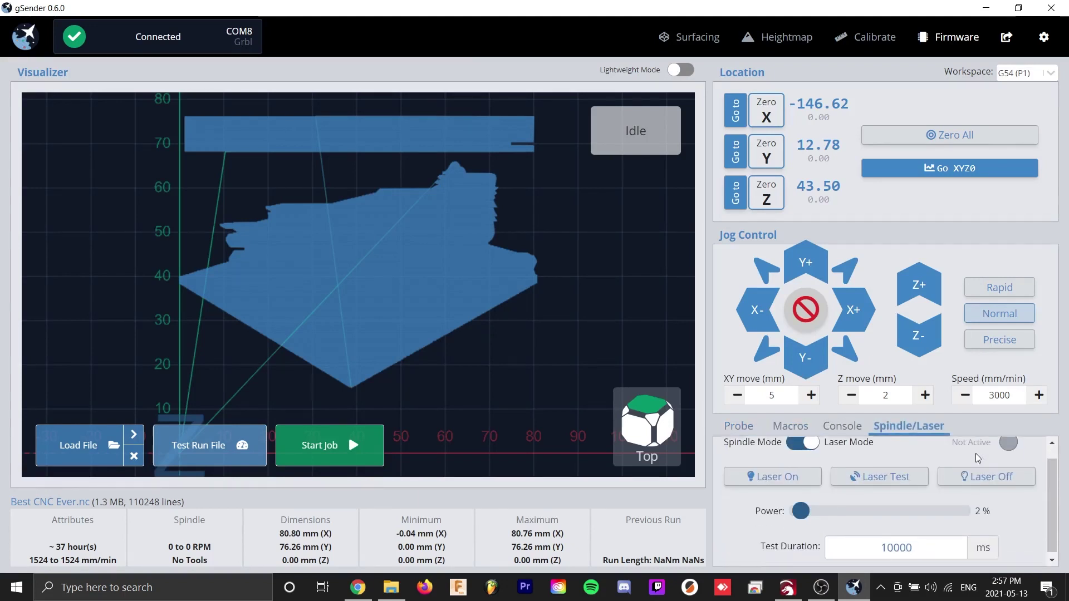
pyautogui.click(806, 444)
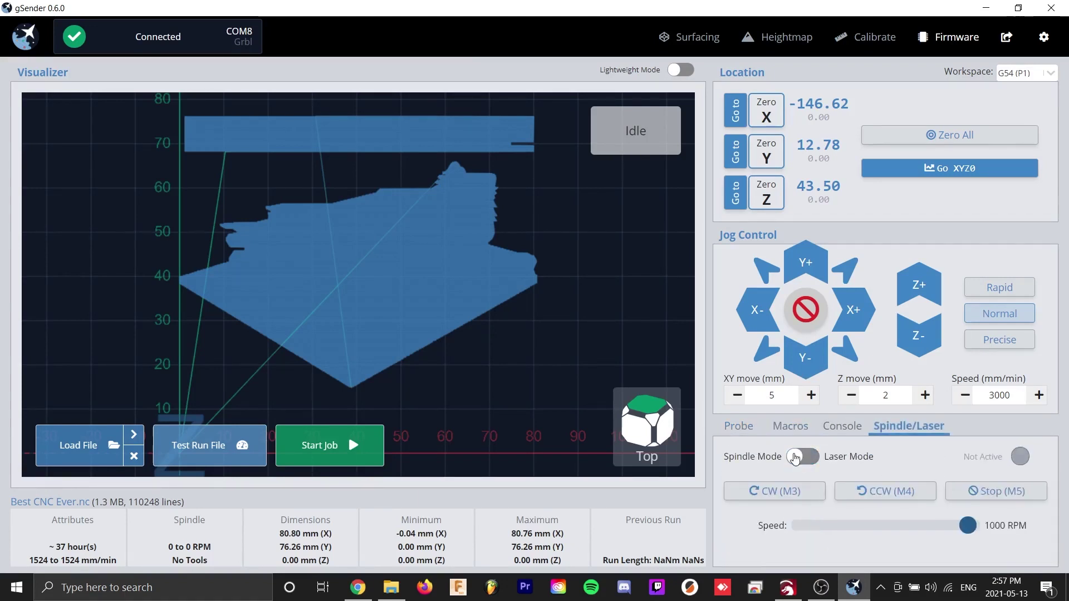
pyautogui.click(795, 457)
# - Set the test duration to 100000 ms, fire a 2% laser test, then turn the laser off
pyautogui.scroll(-1, 846, 457)
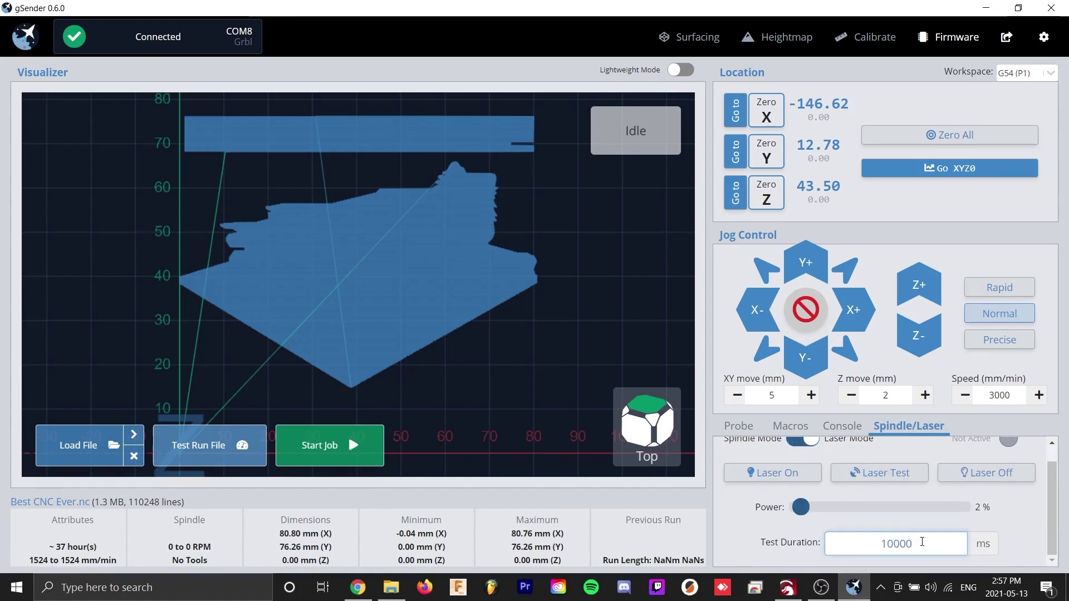
pyautogui.write('0')
pyautogui.scroll(1, 891, 478)
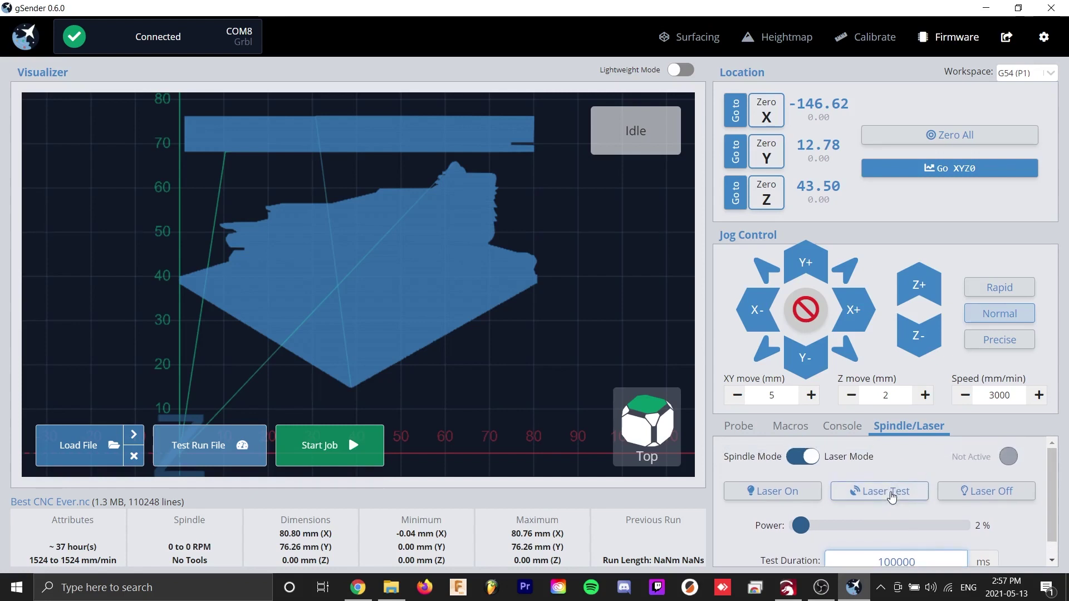
pyautogui.click(892, 492)
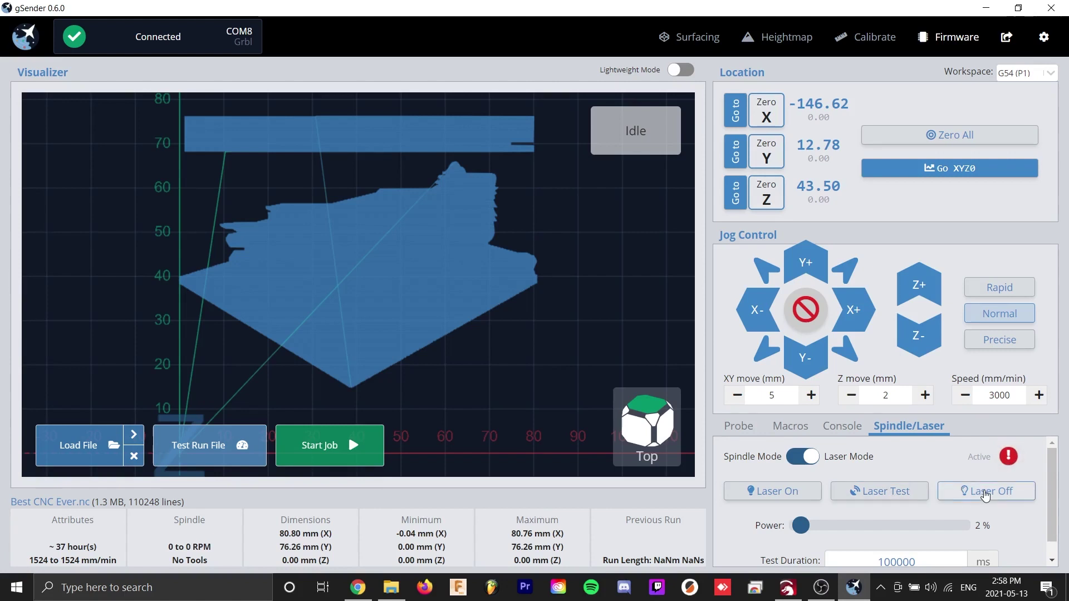
pyautogui.click(985, 493)
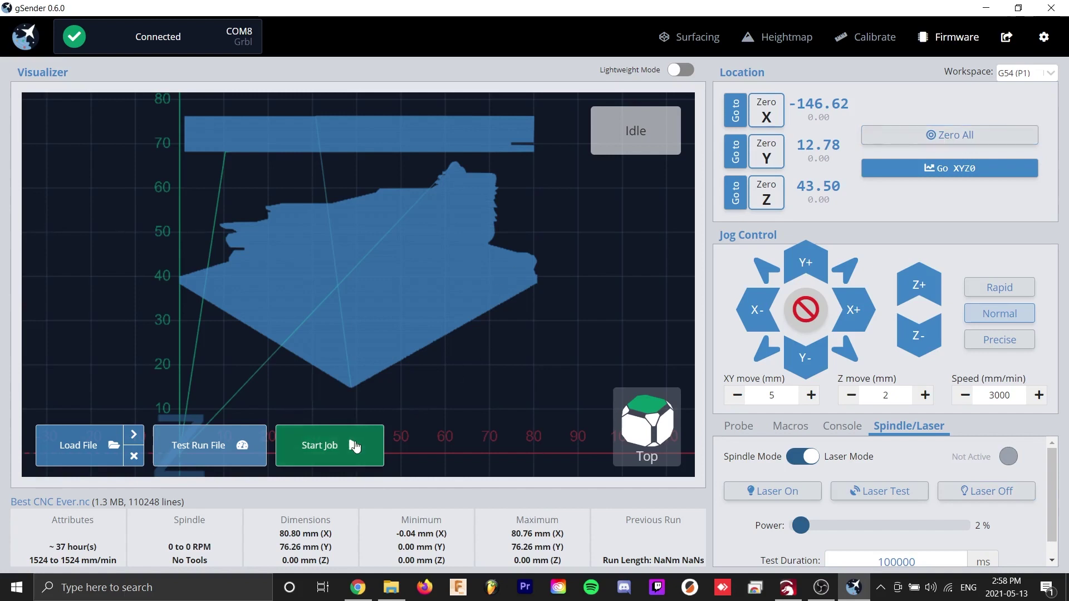
# - Load Best CNC Ever.nc from Laser Test Files and connect to the GRBL machine on COM6
pyautogui.click(355, 447)
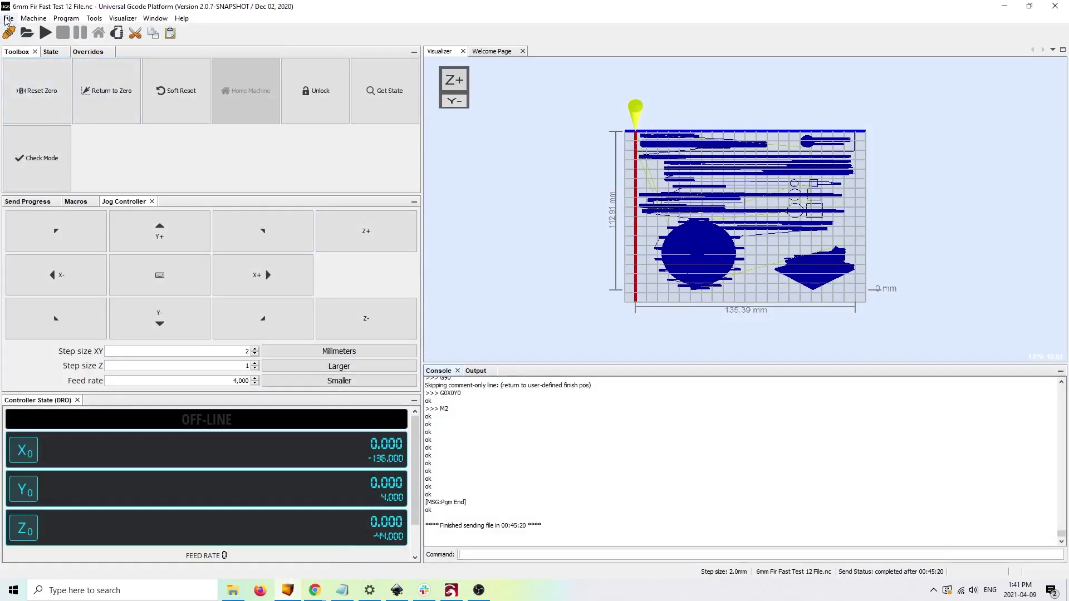
pyautogui.click(8, 18)
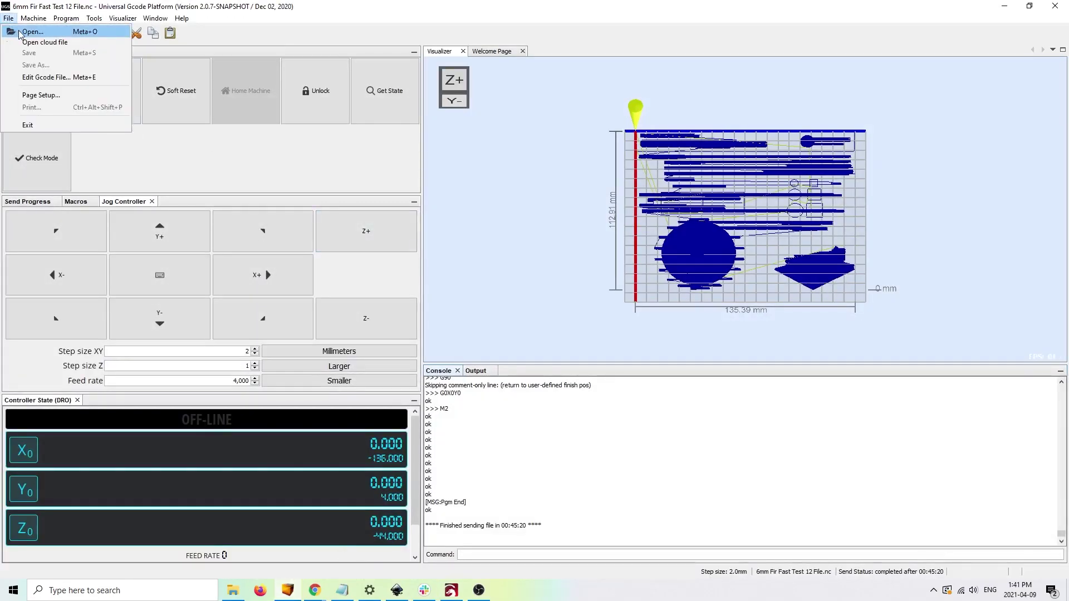
pyautogui.click(30, 32)
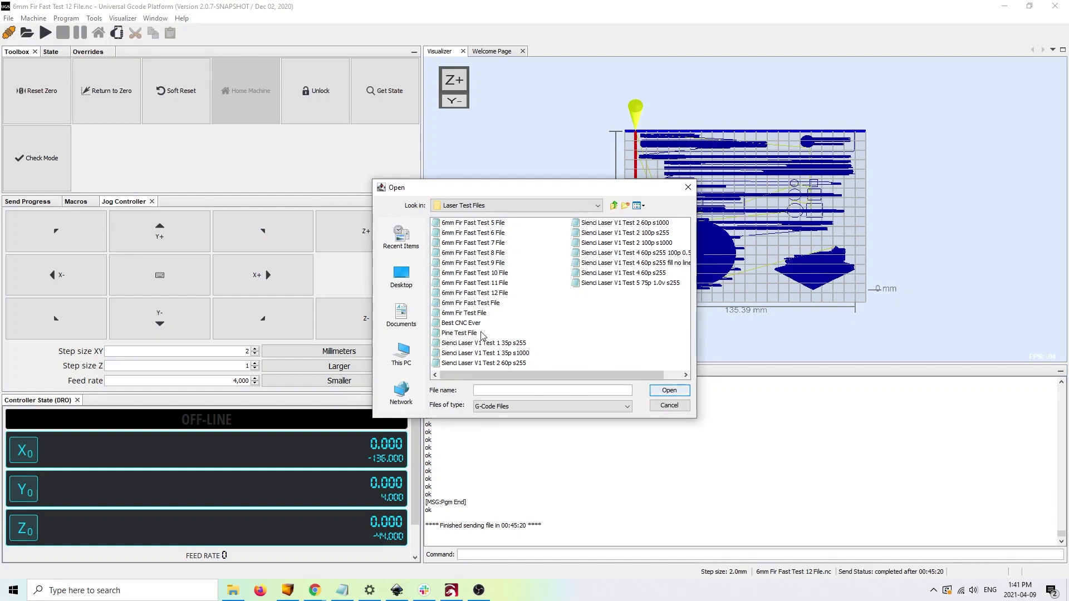
pyautogui.click(466, 332)
pyautogui.click(668, 391)
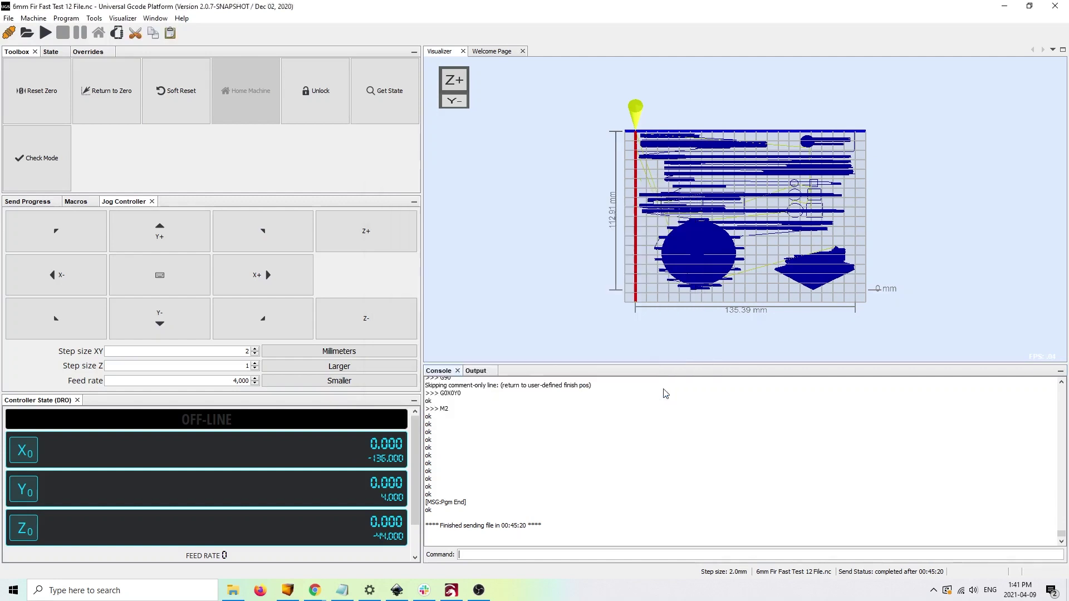
pyautogui.click(10, 35)
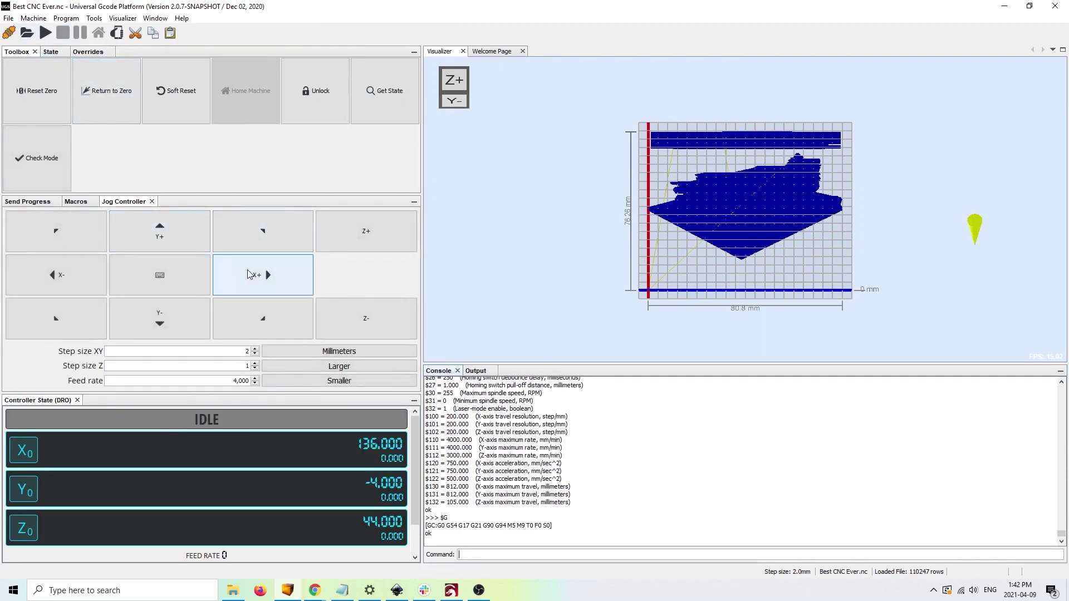
# - Zero all axes, list GRBL settings with $$, and send G1 F100 M03 S10 to fire at 2%
pyautogui.doubleClick(22, 91)
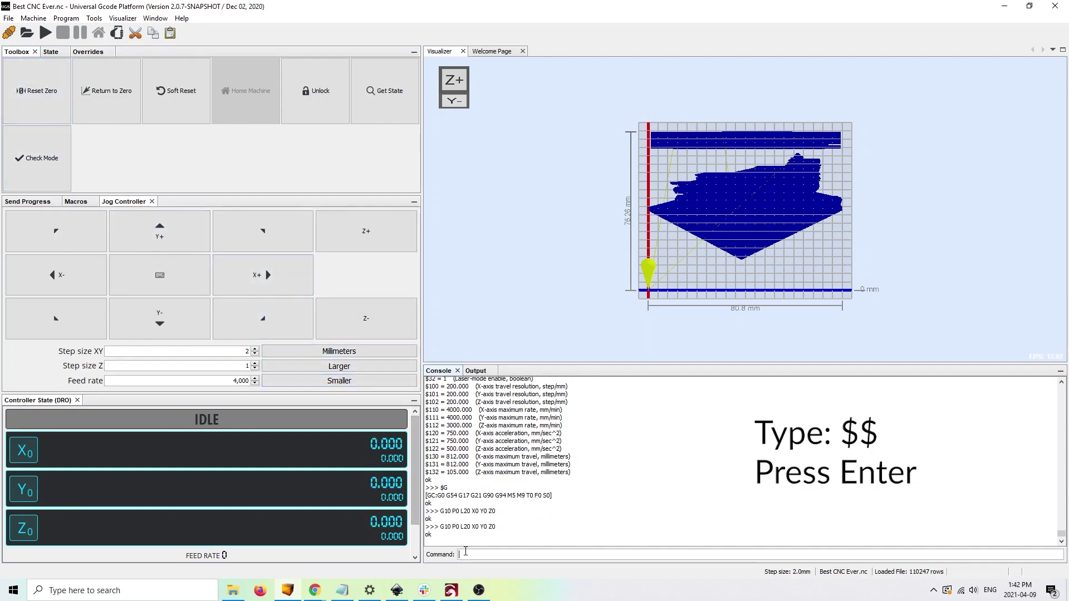
pyautogui.press('Return')
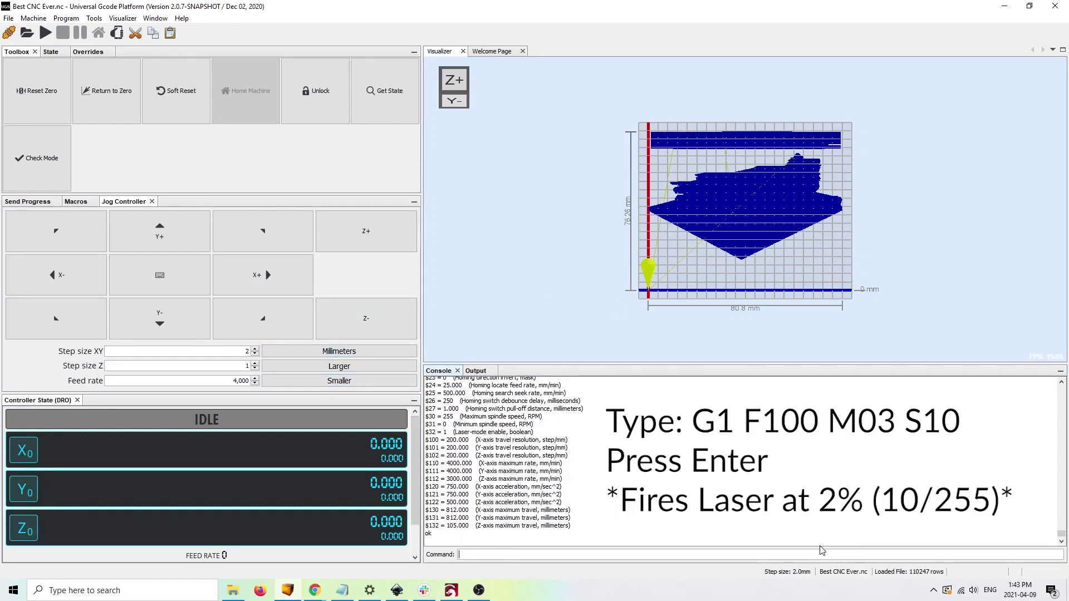
pyautogui.write('G1 F100 M03 S10')
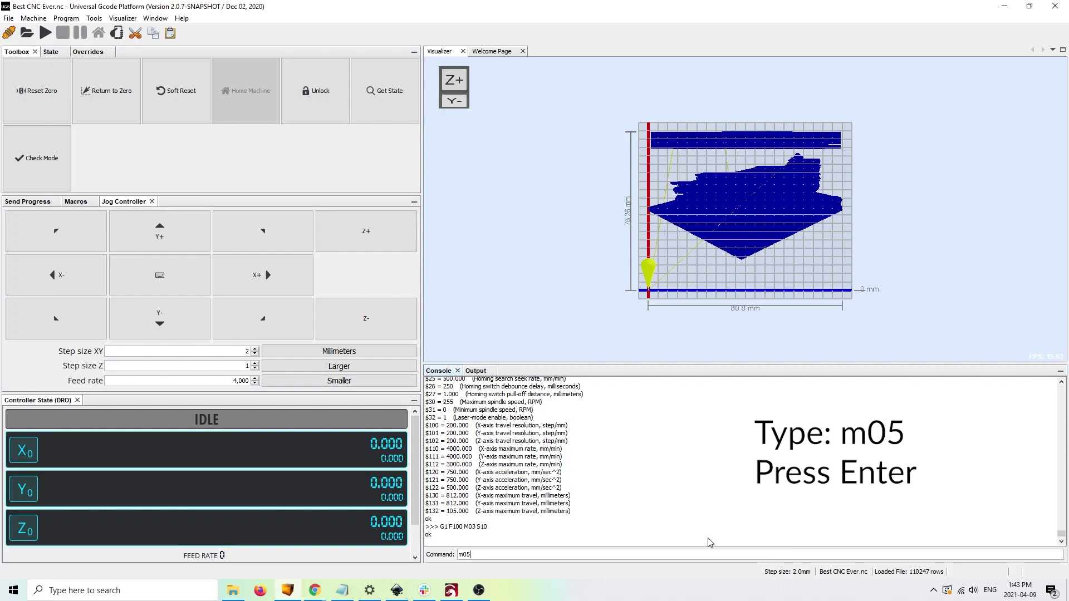
# - Send m05 to stop the laser, re-zero the axes, and start running Best CNC Ever.nc
pyautogui.press('Return')
pyautogui.click(47, 112)
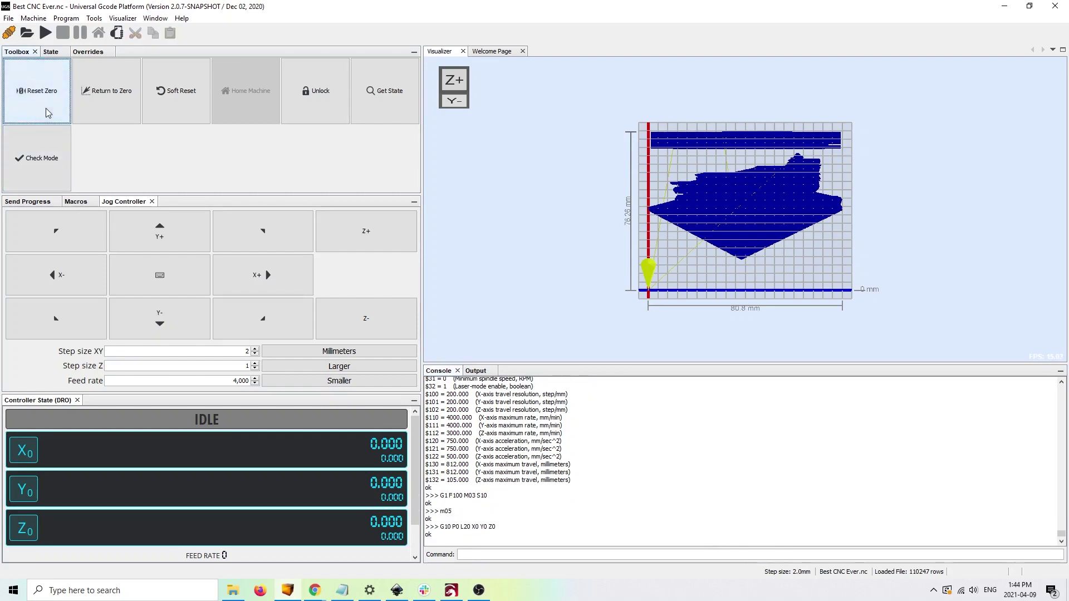
pyautogui.click(47, 113)
pyautogui.click(45, 34)
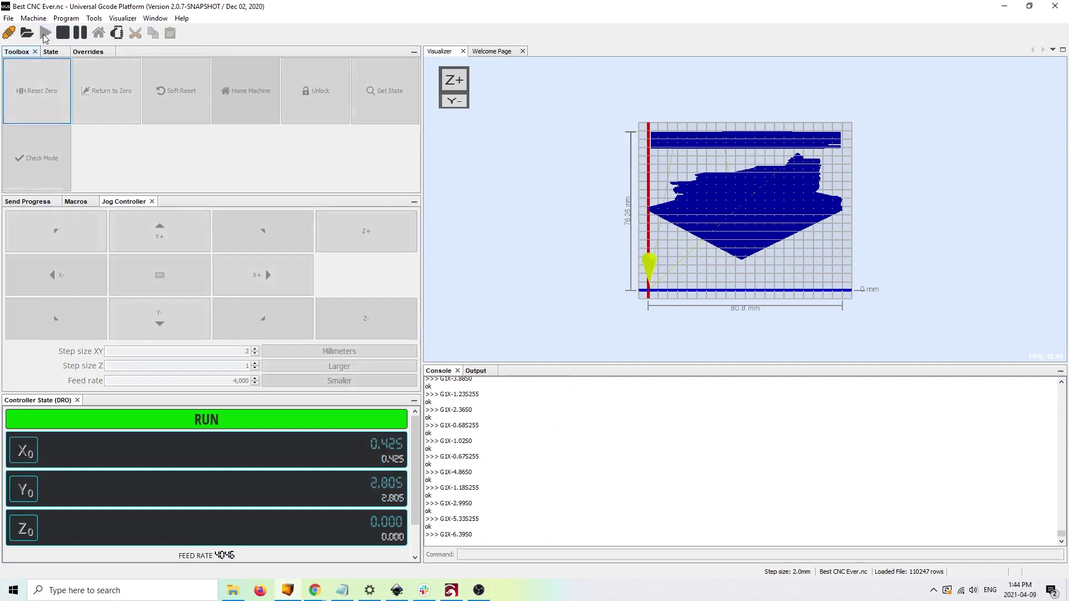